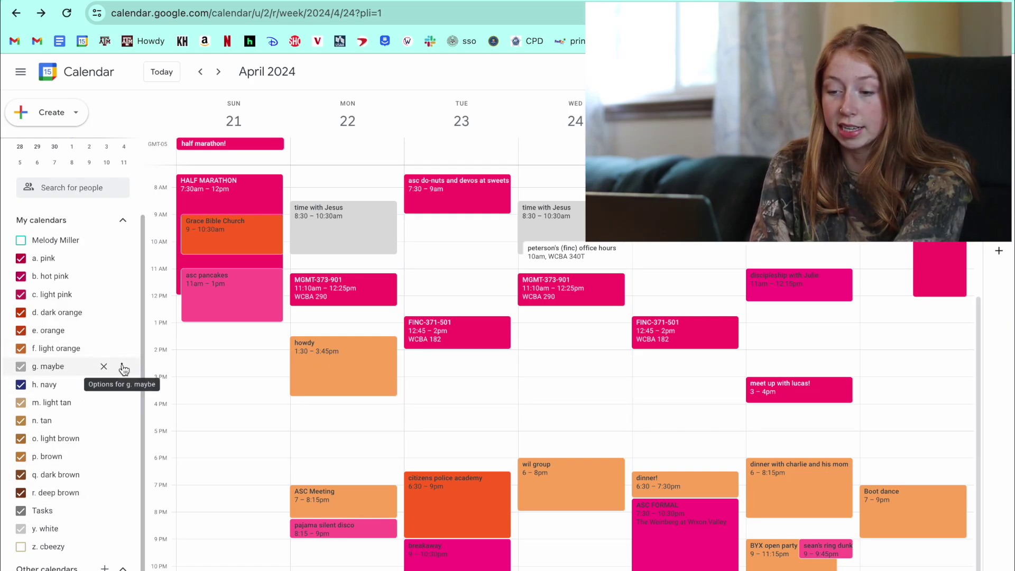
Open the g. maybe calendar's options, then dismiss the menu and discard an accidental Sunday event
{"action": "left_click", "coordinate": [122, 367]}
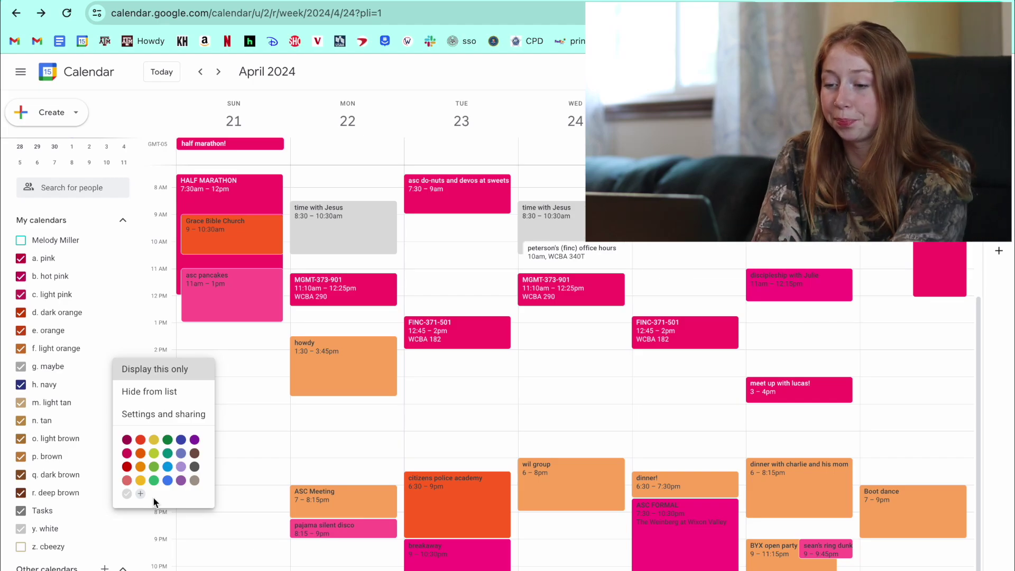
{"action": "left_click", "coordinate": [234, 449]}
{"action": "left_click", "coordinate": [526, 194]}
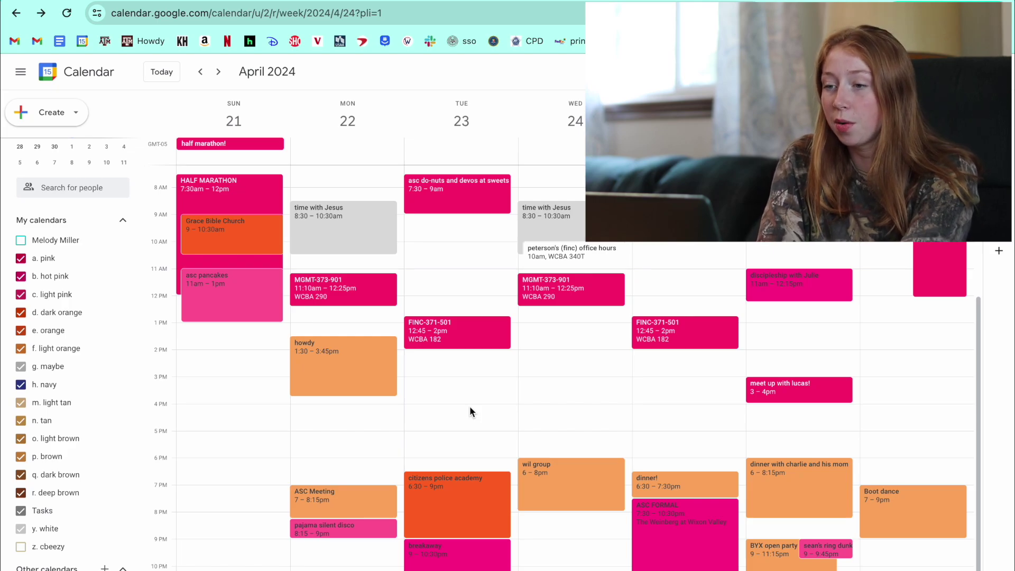
Browse the Color Hex site to its most popular color palettes
{"action": "key", "text": "ctrl+Tab"}
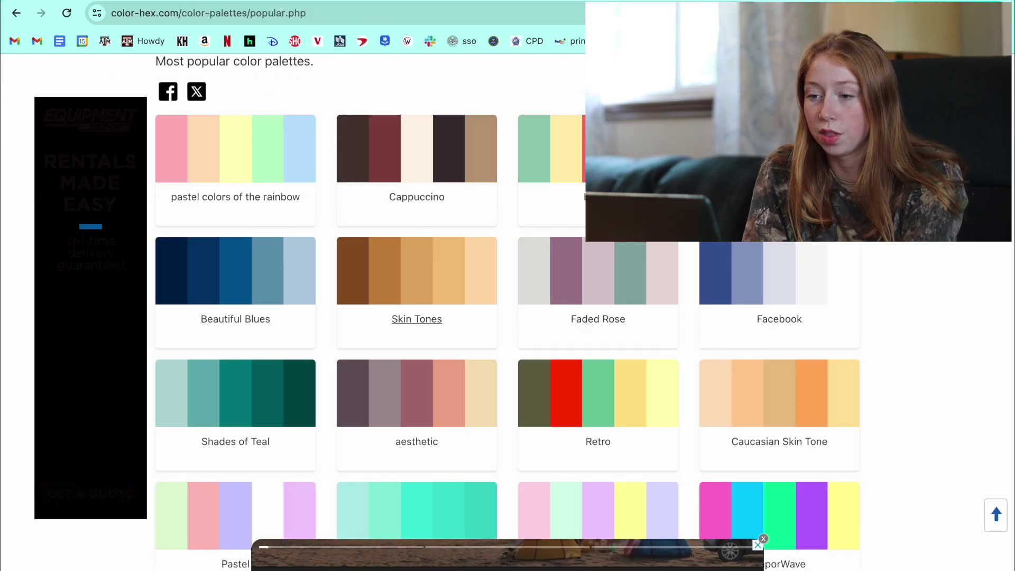
{"action": "scroll", "coordinate": [363, 268], "scroll_direction": "up", "scroll_amount": 4}
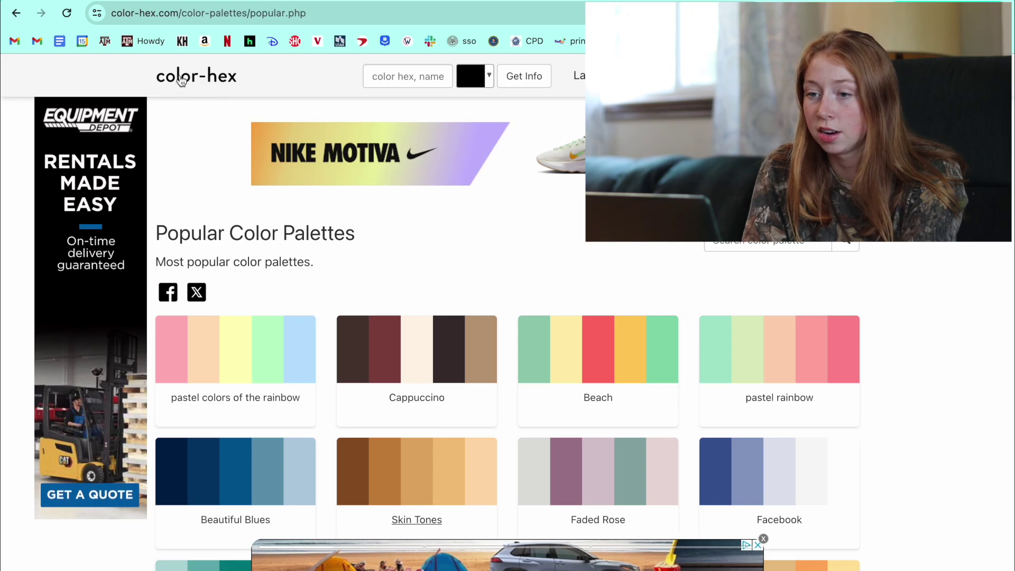
{"action": "left_click", "coordinate": [16, 21]}
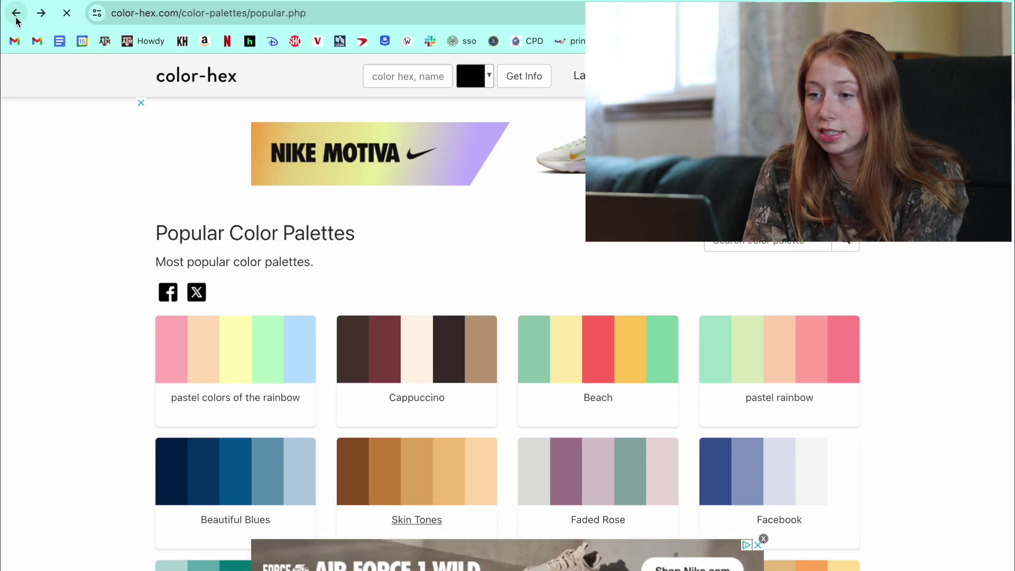
{"action": "left_click", "coordinate": [16, 20]}
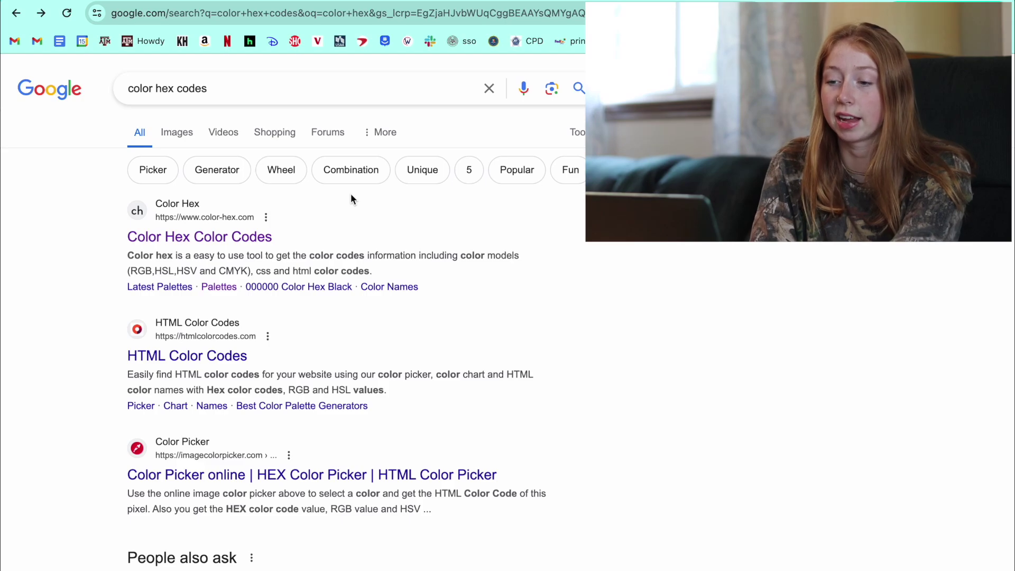
{"action": "left_click", "coordinate": [225, 240]}
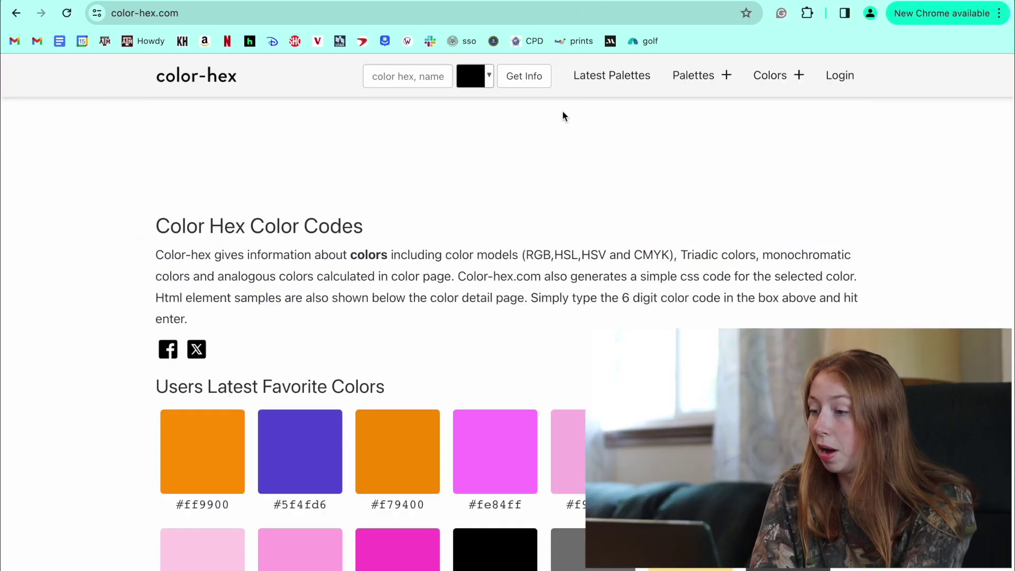
{"action": "left_click", "coordinate": [697, 77]}
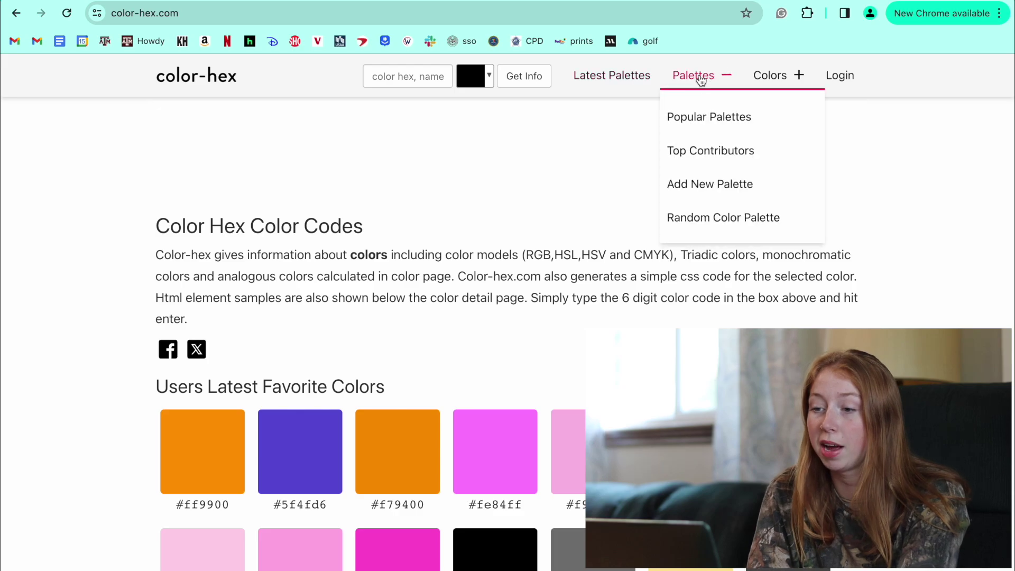
{"action": "left_click", "coordinate": [711, 119]}
{"action": "scroll", "coordinate": [505, 285], "scroll_direction": "down", "scroll_amount": 20}
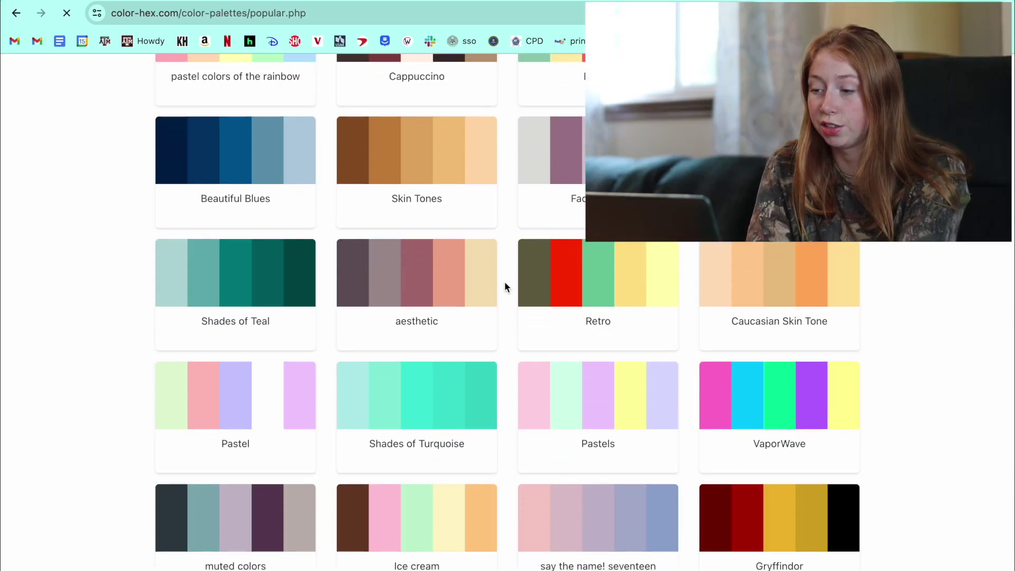
{"action": "scroll", "coordinate": [504, 281], "scroll_direction": "up", "scroll_amount": 20}
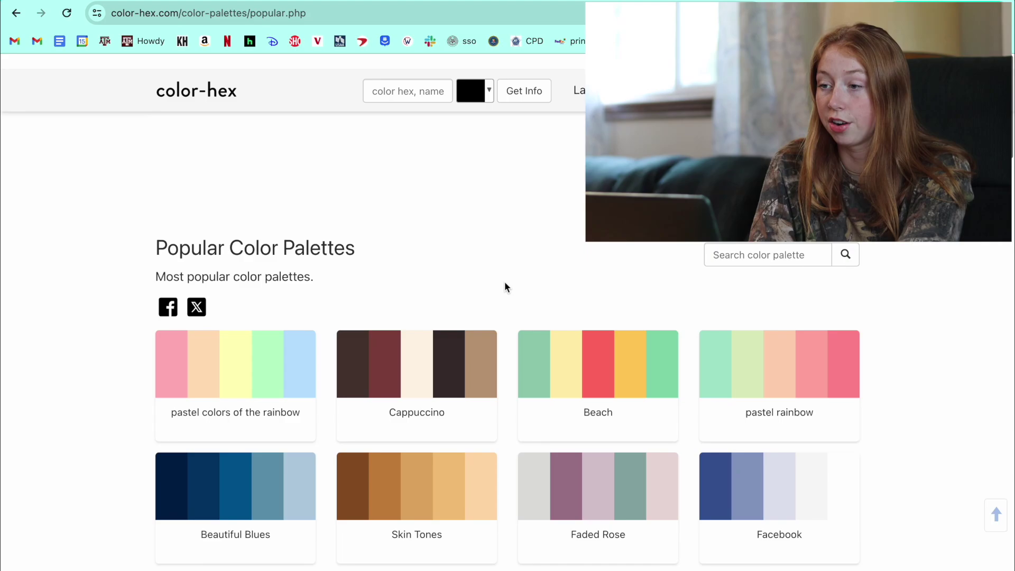
Look through the Skin Tones, carnival vintage, Instagram gradient and blues palettes, then return to the week view
{"action": "left_click", "coordinate": [416, 470]}
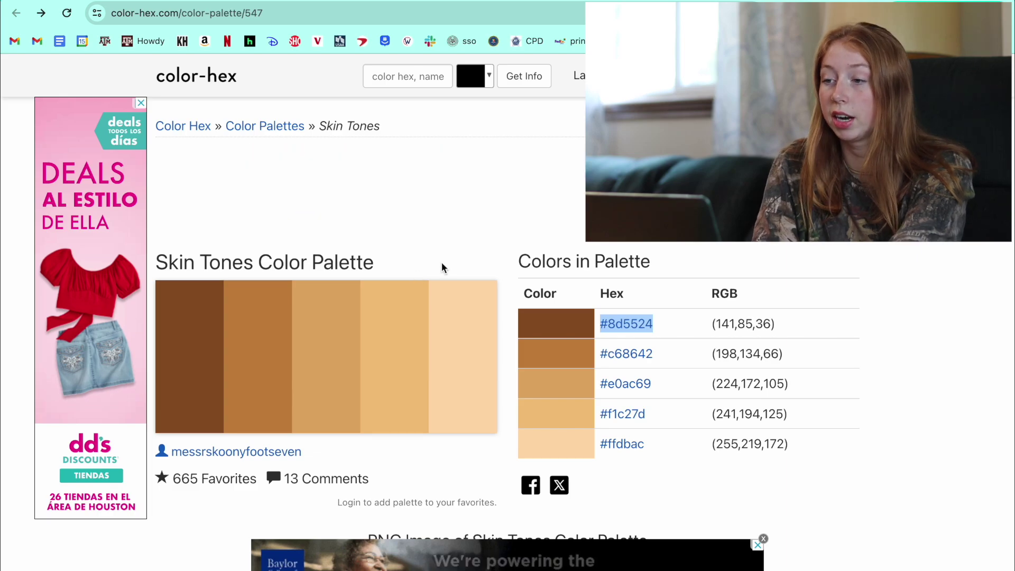
{"action": "key", "text": "alt+Right"}
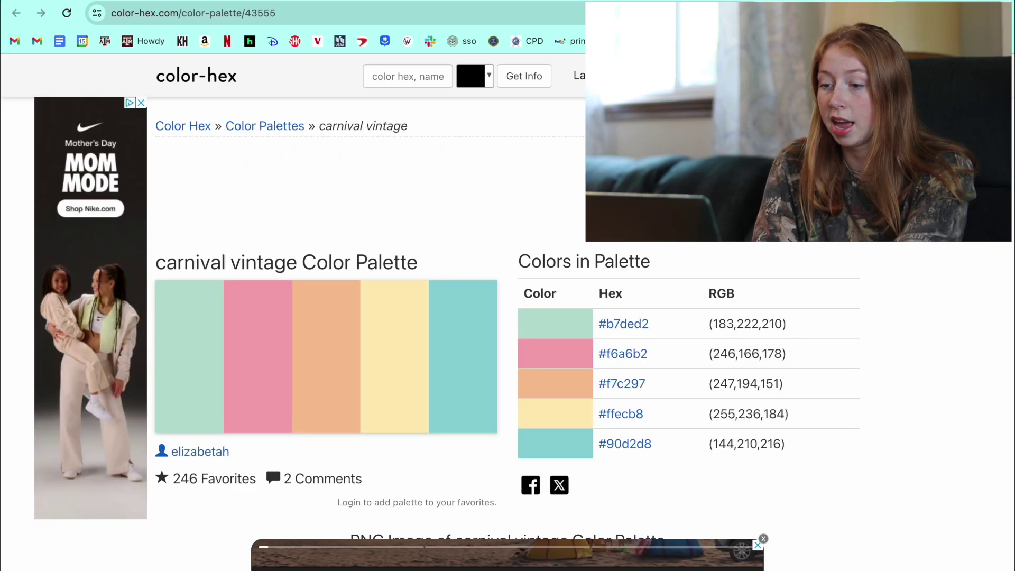
{"action": "key", "text": "alt+Left"}
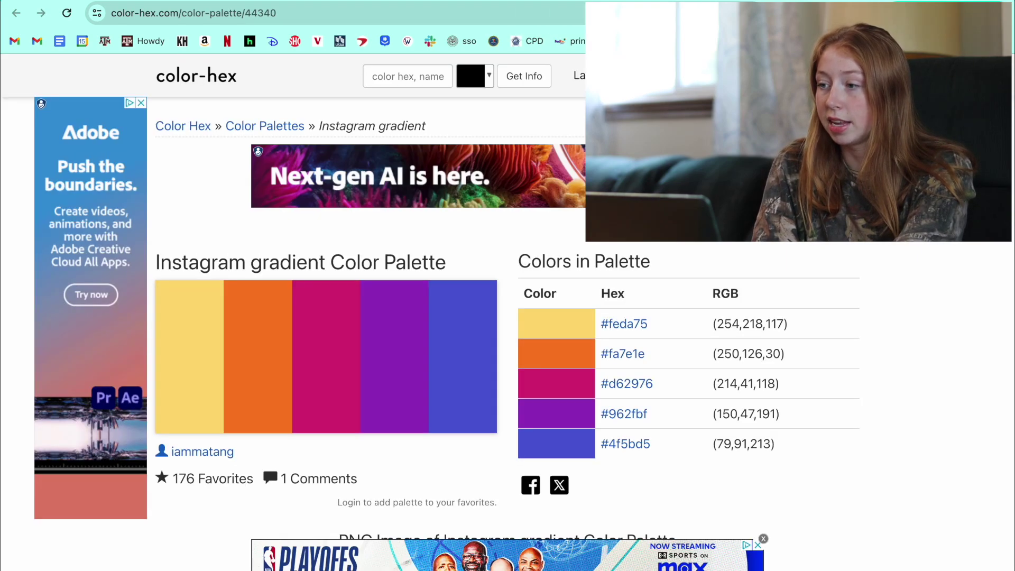
{"action": "key", "text": "alt+Left"}
{"action": "key", "text": "alt+Left"}
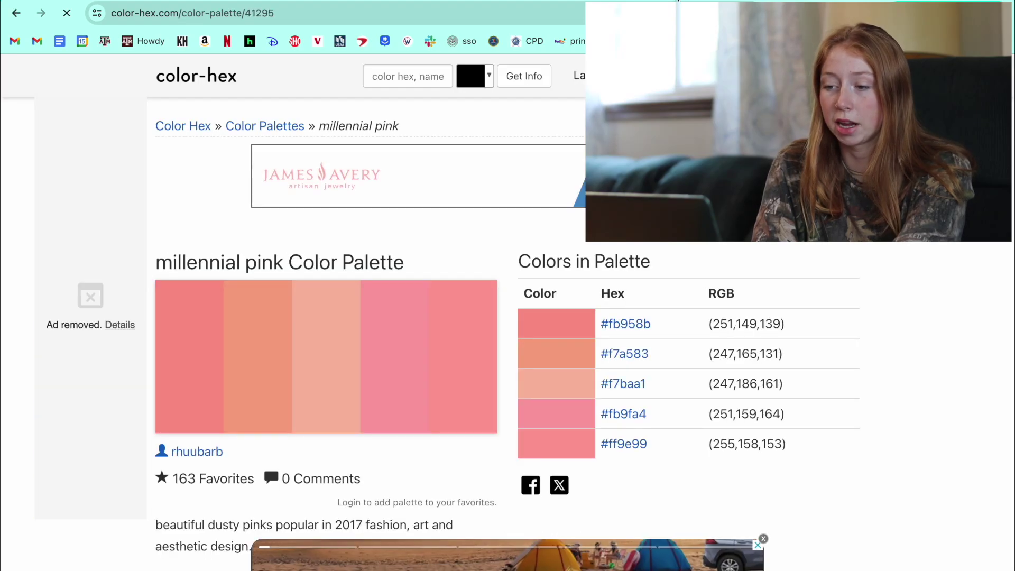
{"action": "scroll", "coordinate": [390, 468], "scroll_direction": "down", "scroll_amount": 2}
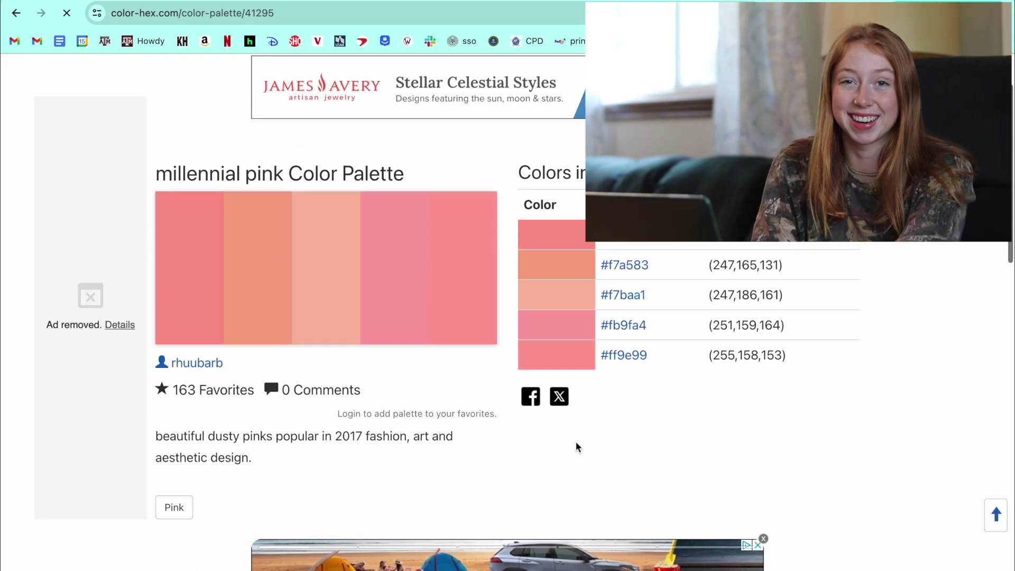
{"action": "key", "text": "alt+Left"}
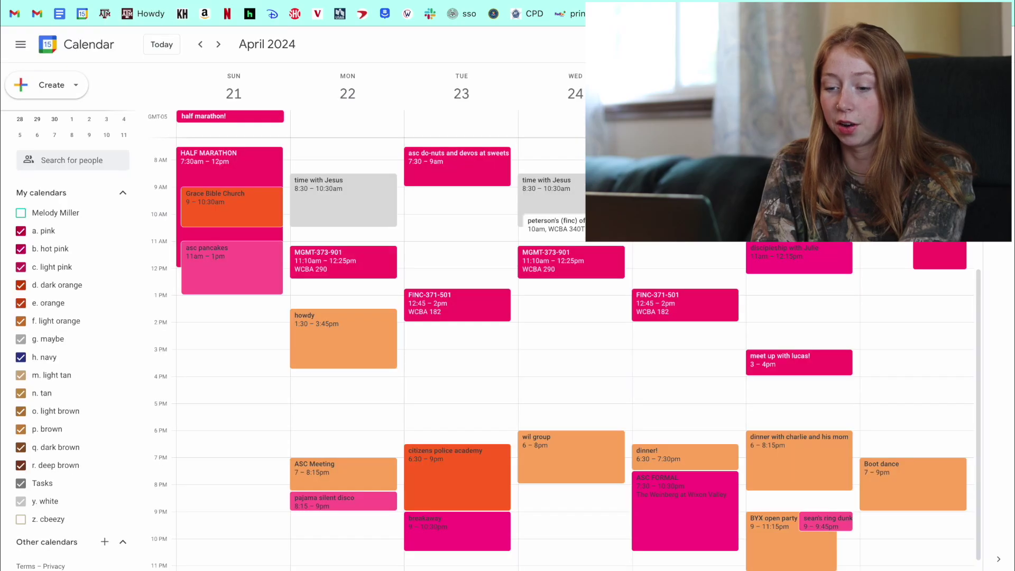
Start a new calendar from the Other calendars add menu
{"action": "left_click", "coordinate": [104, 541]}
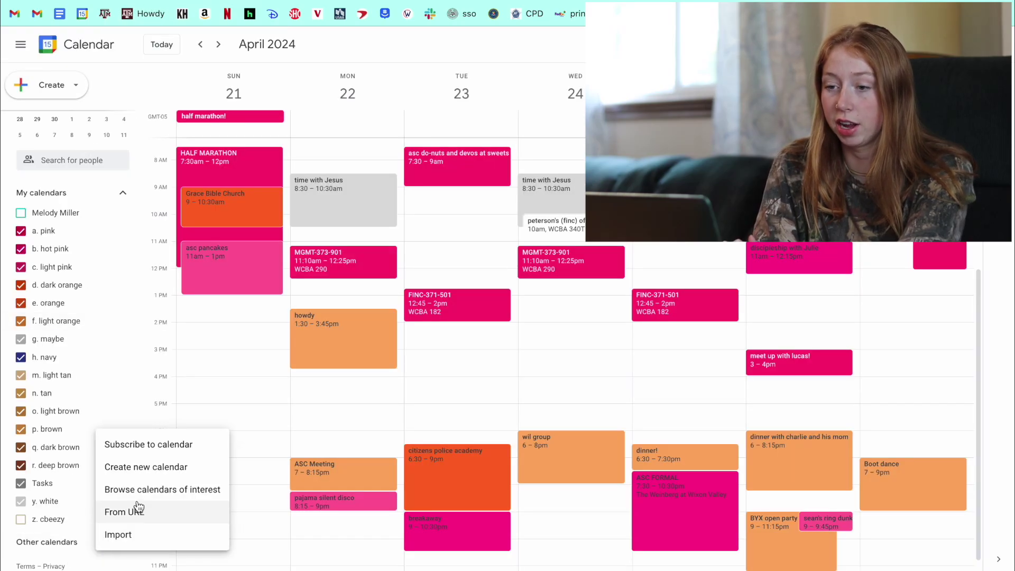
{"action": "left_click", "coordinate": [158, 467]}
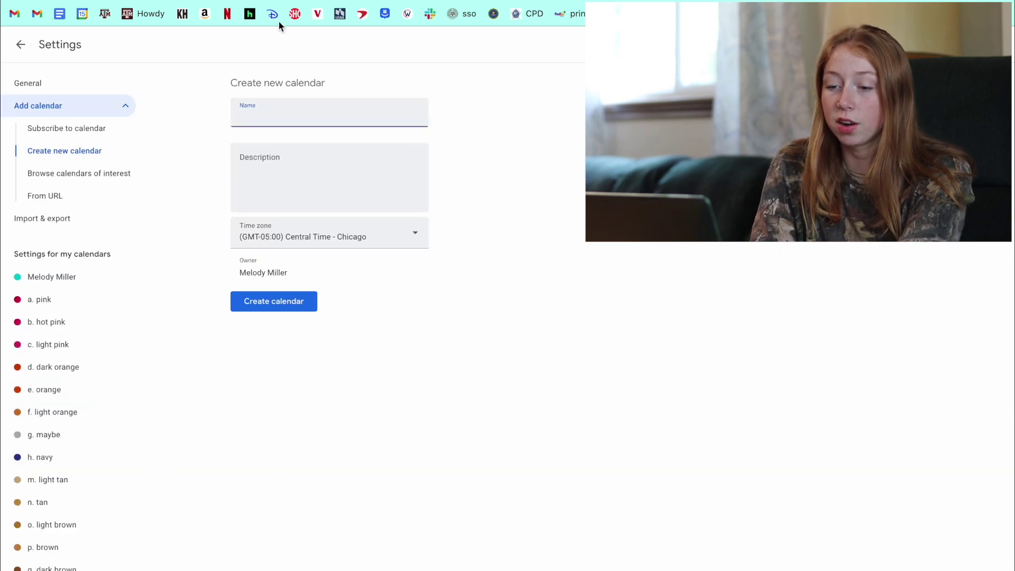
{"action": "scroll", "coordinate": [84, 367], "scroll_direction": "down", "scroll_amount": 2}
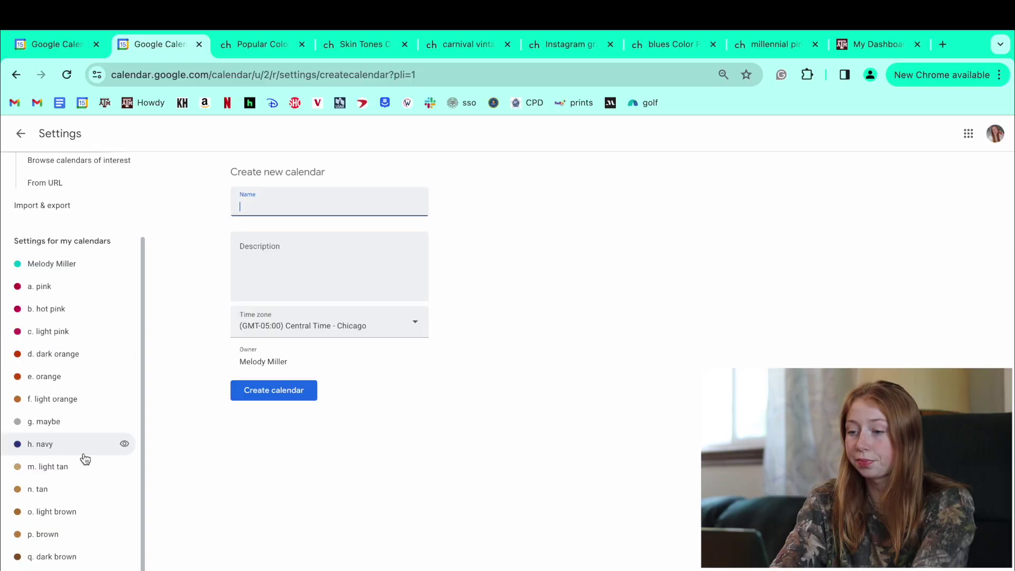
Copy #fb958b from the millennial pink palette and create the i. peachy and lm. peachy pink calendars
{"action": "left_click", "coordinate": [757, 53]}
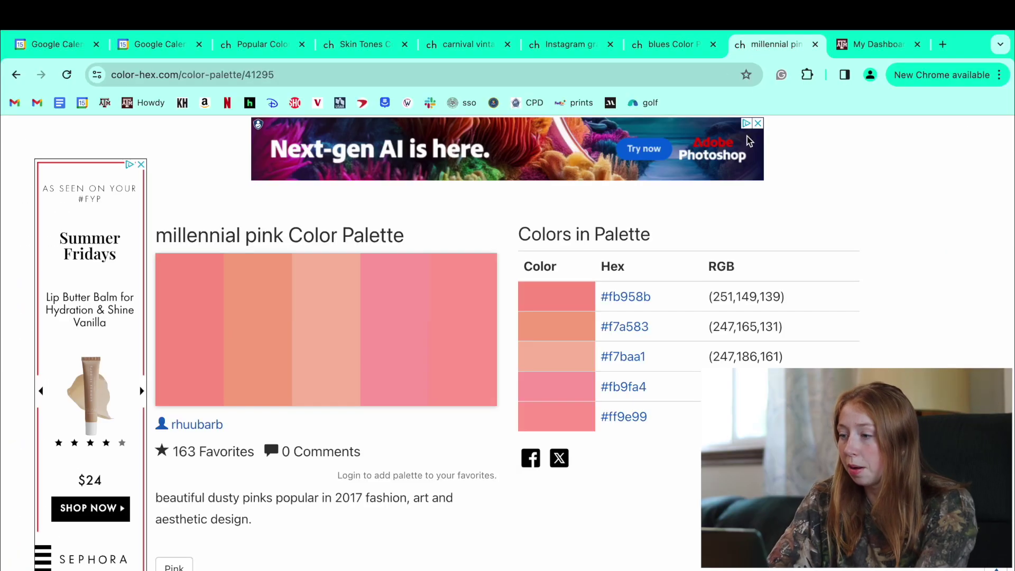
{"action": "right_click", "coordinate": [636, 299]}
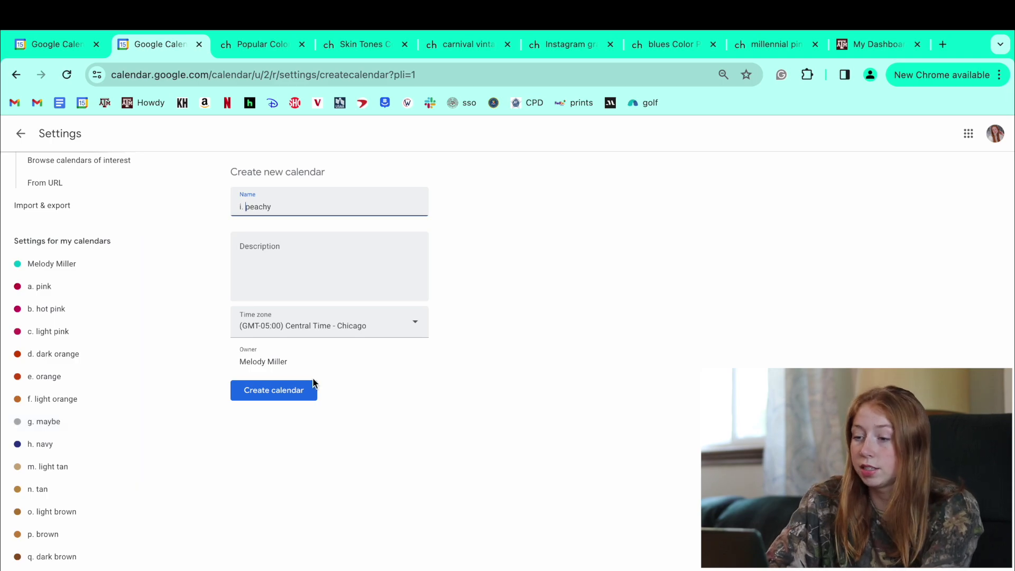
{"action": "left_click", "coordinate": [302, 392]}
{"action": "left_click", "coordinate": [777, 45]}
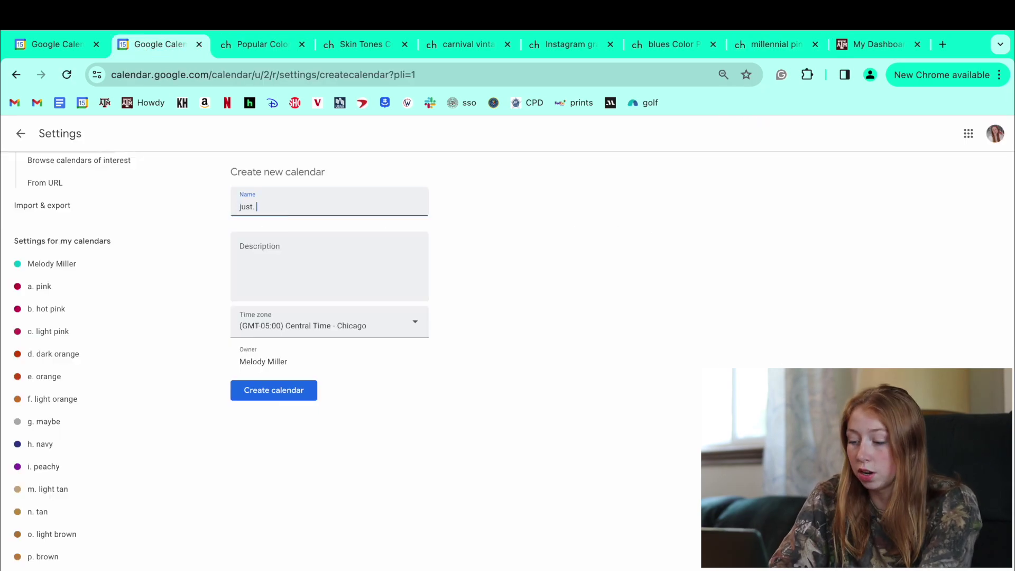
{"action": "left_click", "coordinate": [293, 394]}
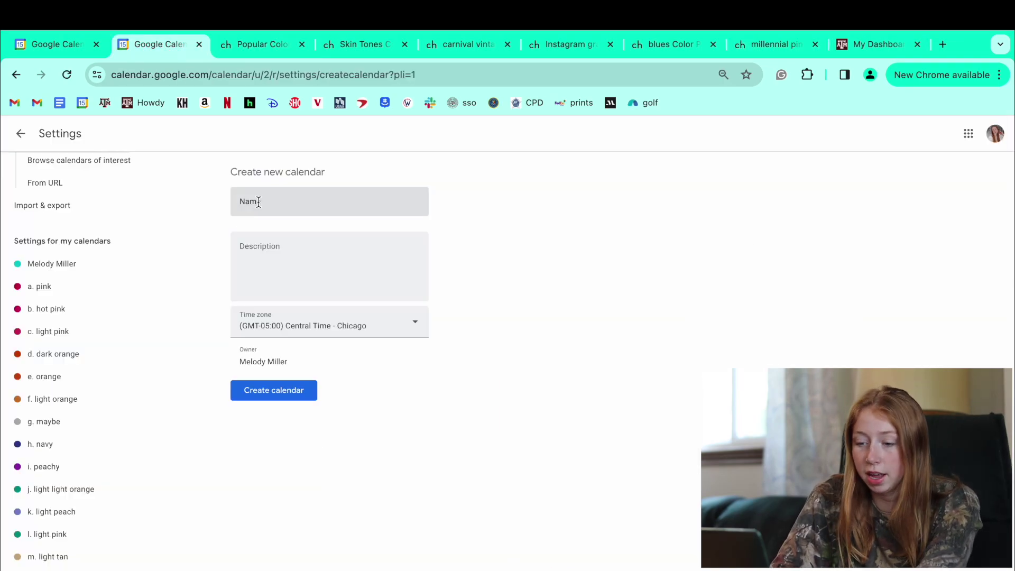
{"action": "type", "text": "peachy pink"}
{"action": "key", "text": "Return"}
{"action": "scroll", "coordinate": [100, 487], "scroll_direction": "down", "scroll_amount": 2}
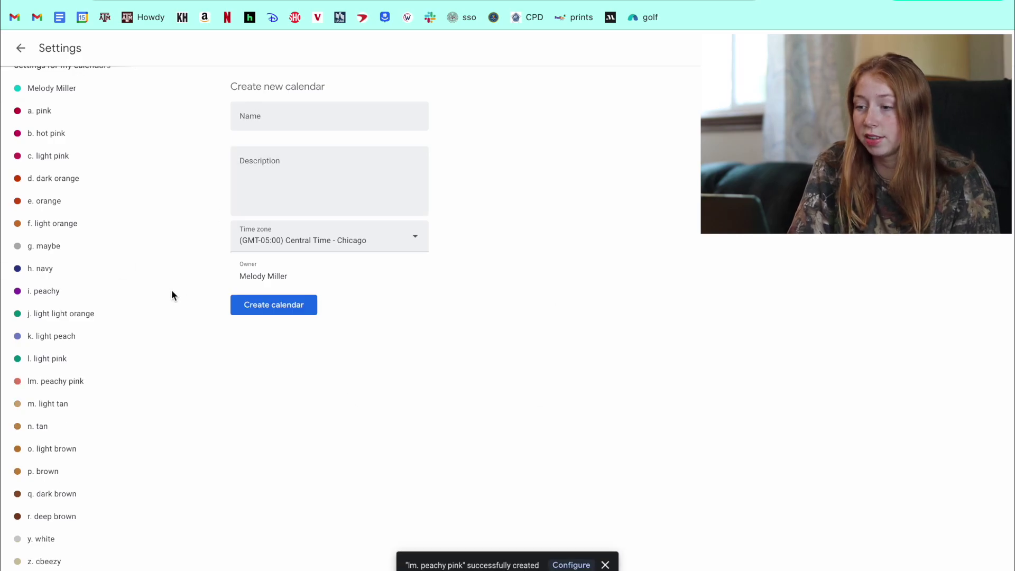
{"action": "left_click", "coordinate": [22, 51]}
Paste hex #fb958b into i. peachy's custom colour picker and save it
{"action": "scroll", "coordinate": [67, 312], "scroll_direction": "down", "scroll_amount": 3}
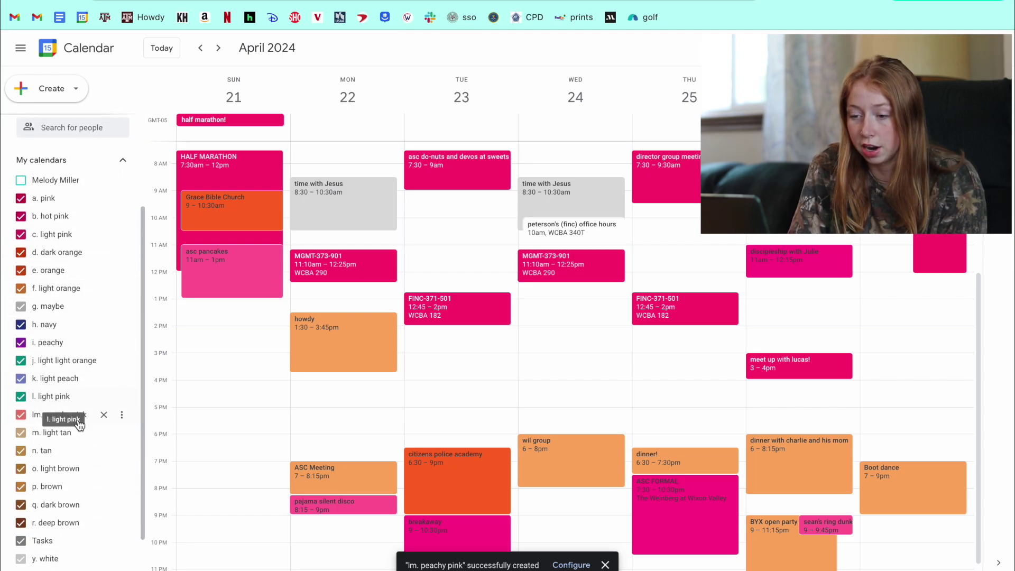
{"action": "left_click", "coordinate": [122, 343]}
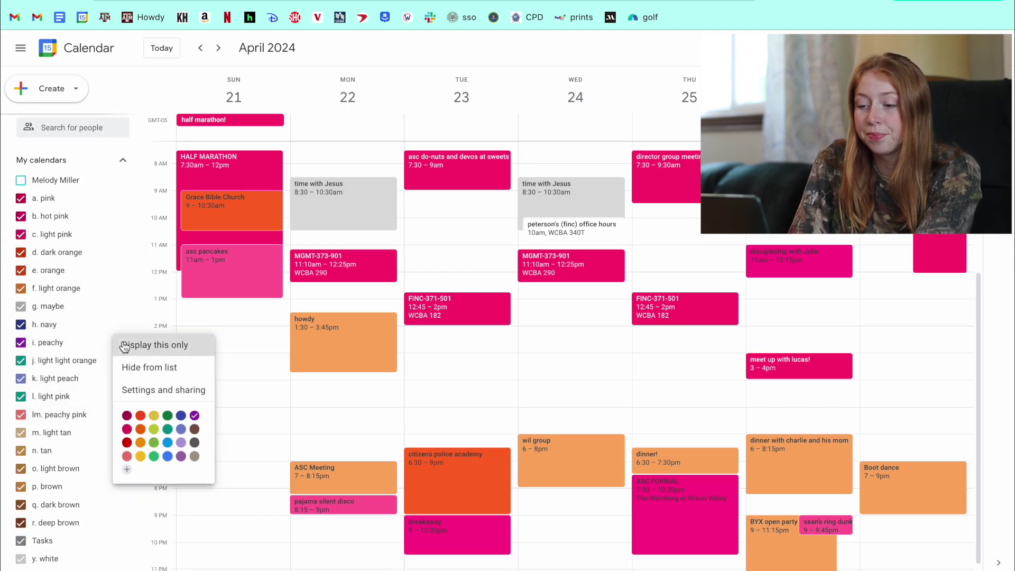
{"action": "left_click", "coordinate": [127, 469]}
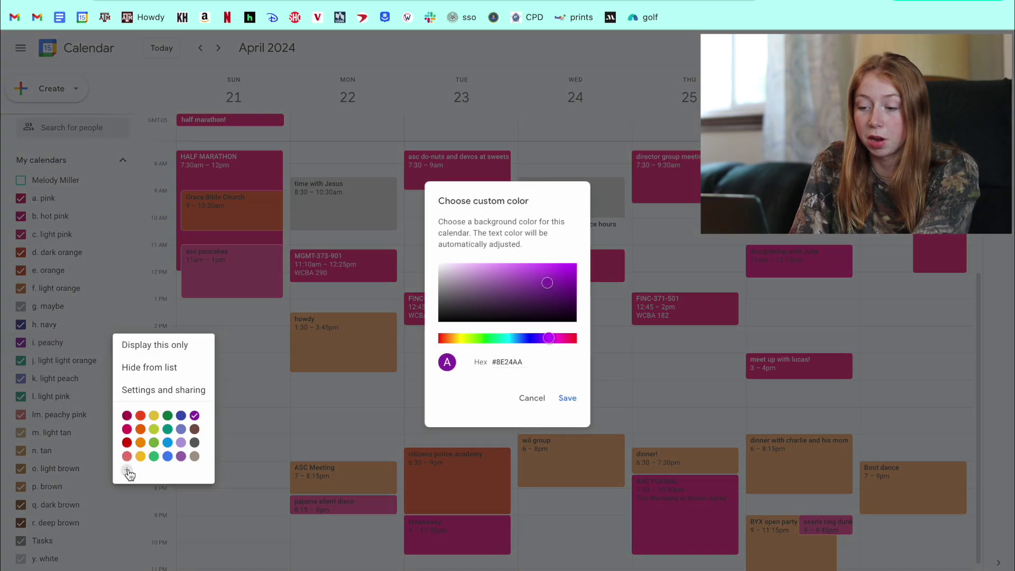
{"action": "mouse_move", "coordinate": [528, 293]}
{"action": "left_mouse_down"}
{"action": "mouse_move", "coordinate": [534, 283]}
{"action": "mouse_move", "coordinate": [575, 288]}
{"action": "mouse_move", "coordinate": [535, 262]}
{"action": "left_mouse_up"}
{"action": "left_click_drag", "start_coordinate": [551, 342], "coordinate": [448, 343]}
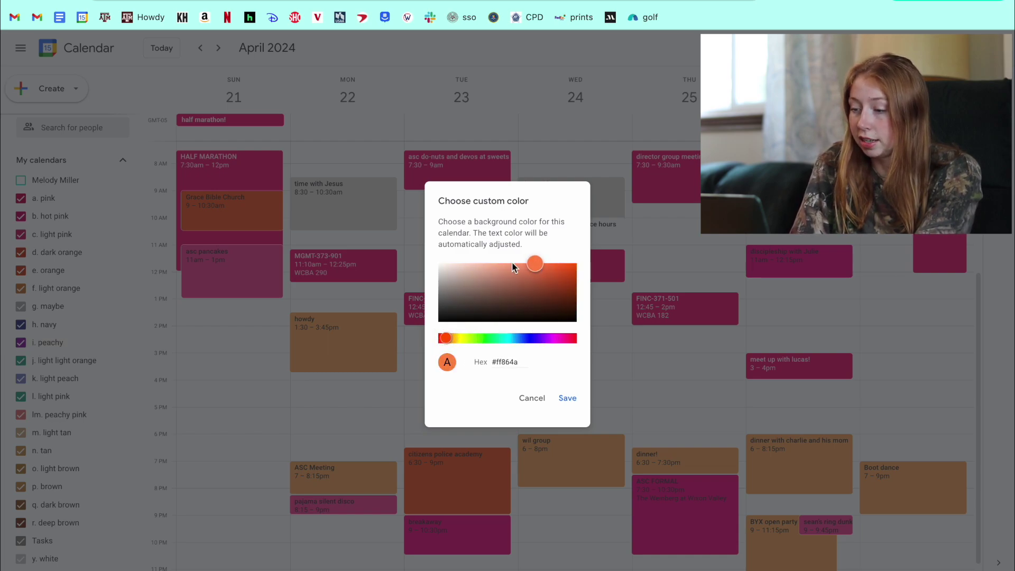
{"action": "mouse_move", "coordinate": [512, 263]}
{"action": "left_mouse_down"}
{"action": "mouse_move", "coordinate": [453, 249]}
{"action": "mouse_move", "coordinate": [467, 186]}
{"action": "left_mouse_up"}
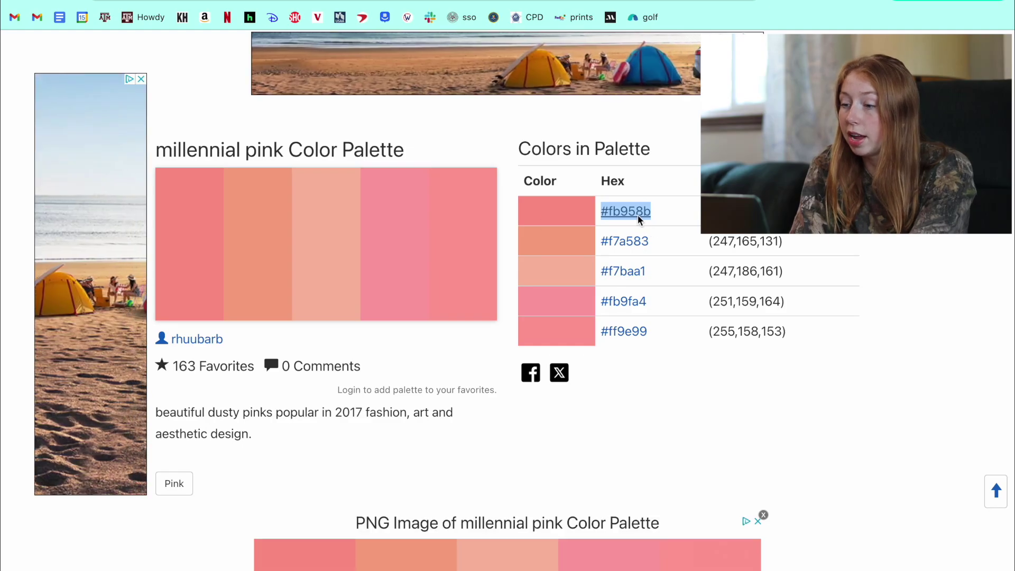
{"action": "right_click", "coordinate": [628, 213]}
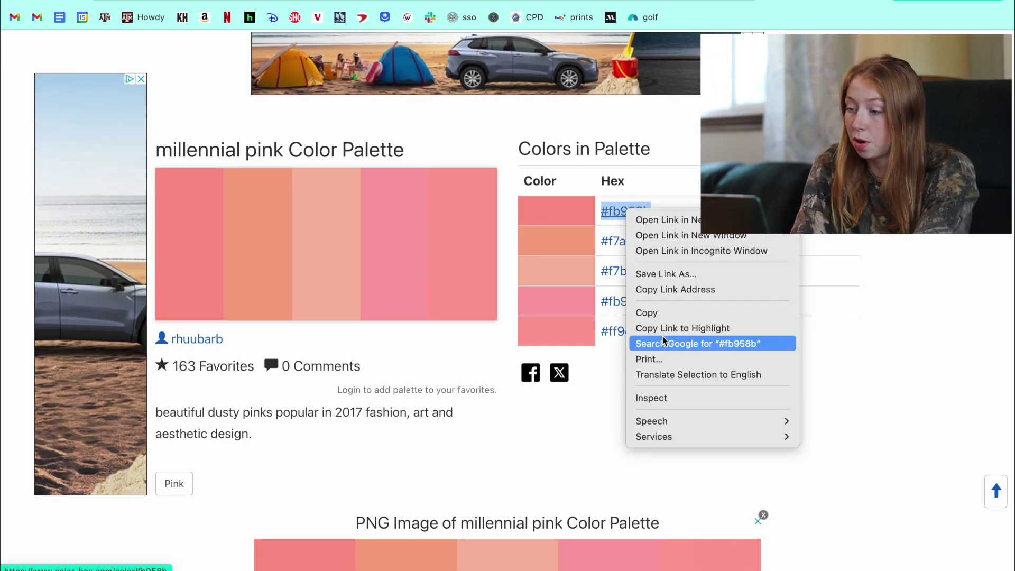
{"action": "left_click", "coordinate": [646, 312]}
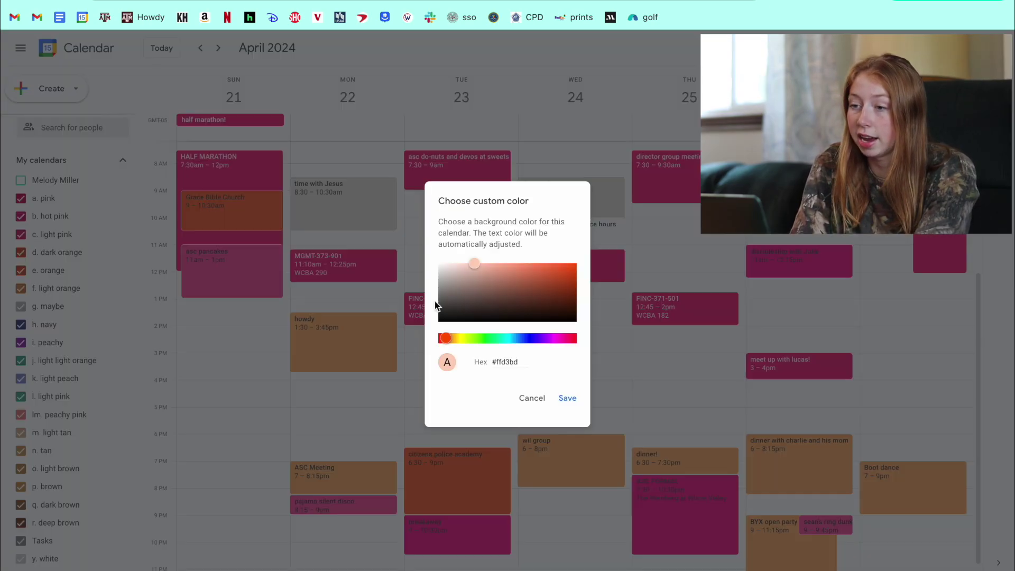
{"action": "key", "text": "ctrl+v"}
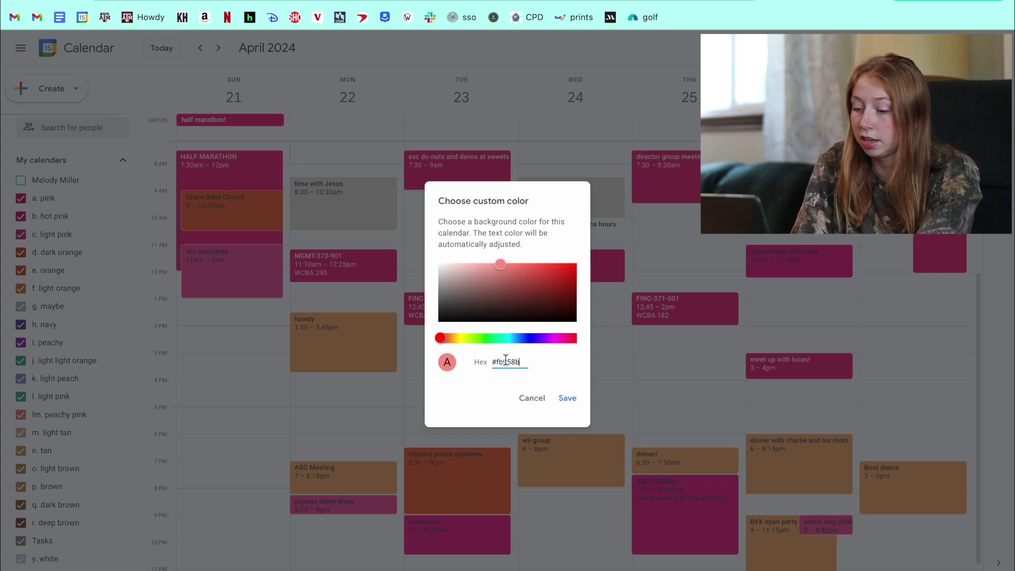
{"action": "left_click", "coordinate": [565, 400]}
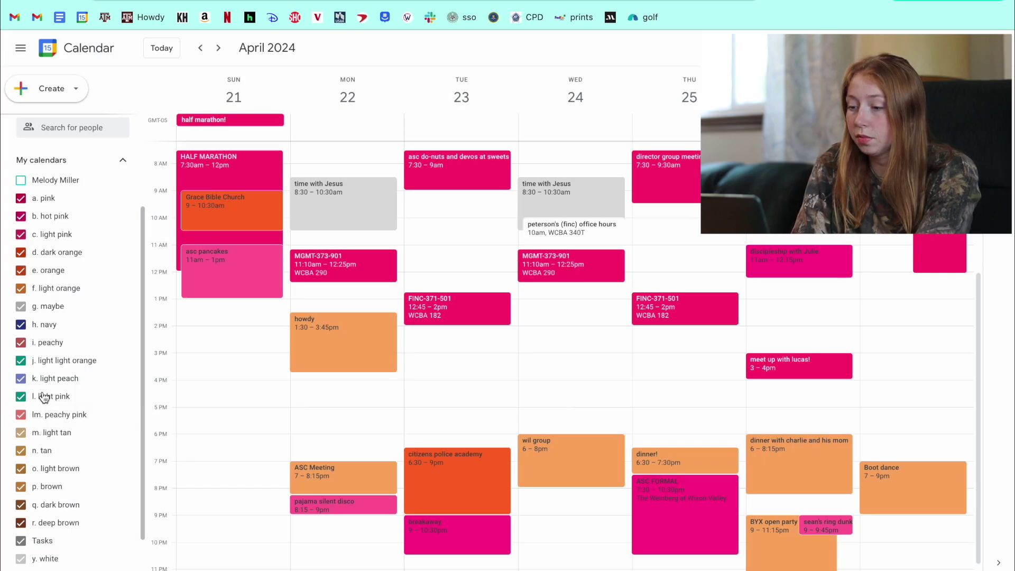
{"action": "scroll", "coordinate": [106, 418], "scroll_direction": "down", "scroll_amount": 1}
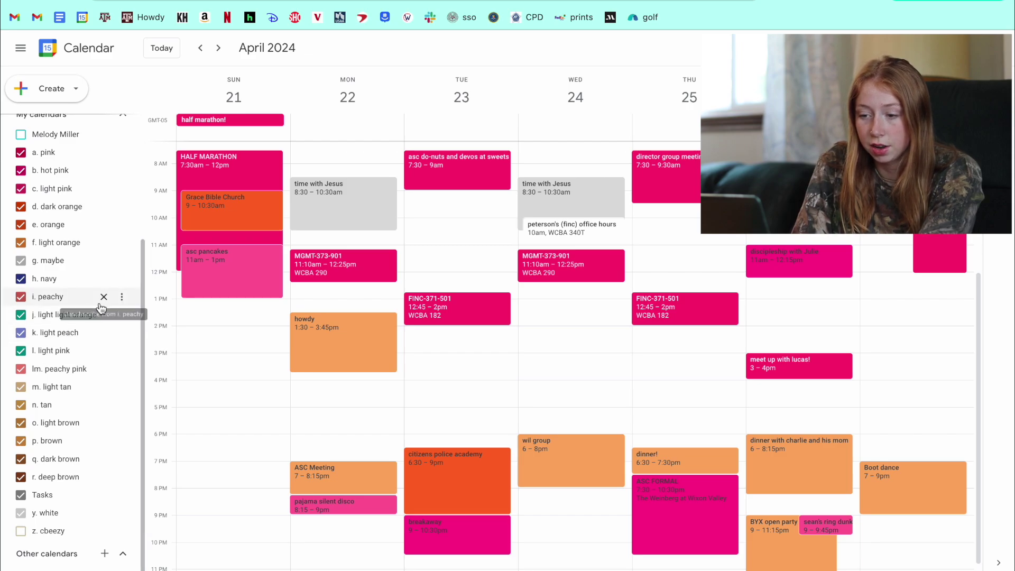
Give j. light light orange the custom colour #f7a583, then start a custom colour for the next pink calendar
{"action": "left_click", "coordinate": [121, 316]}
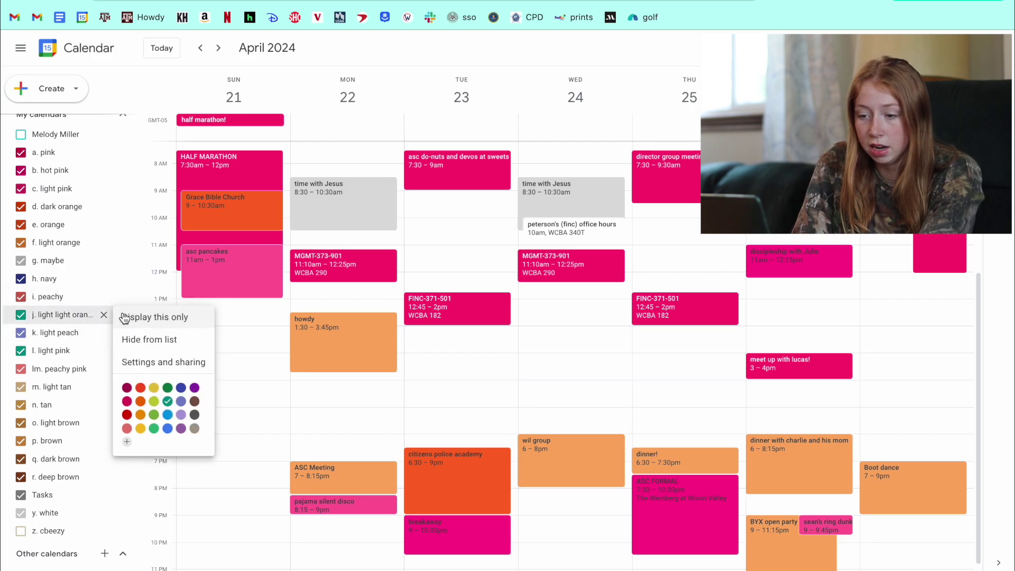
{"action": "left_click", "coordinate": [127, 443]}
{"action": "key", "text": "ctrl+Tab"}
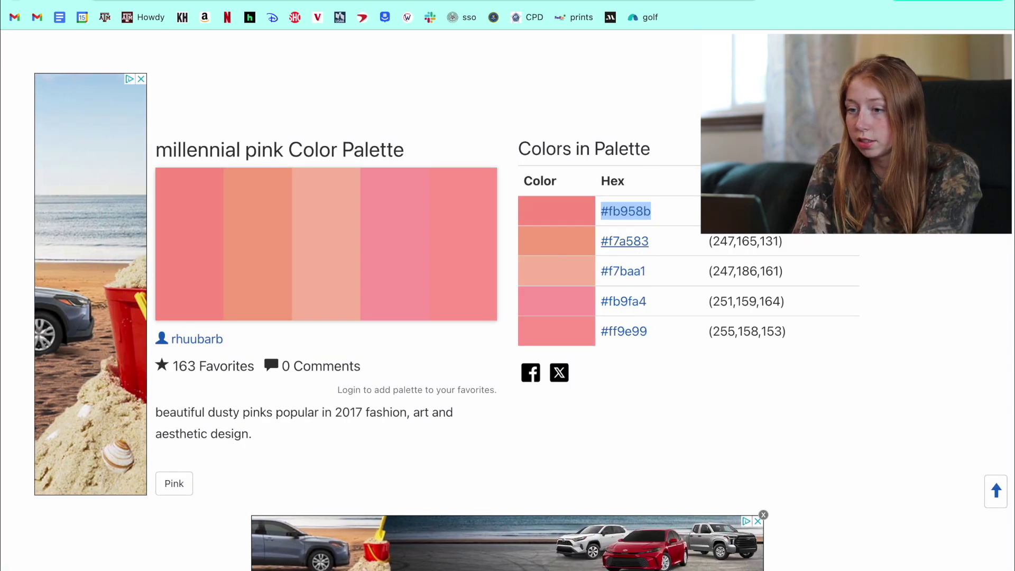
{"action": "triple_click", "coordinate": [624, 241]}
{"action": "key", "text": "ctrl+Tab"}
{"action": "double_click", "coordinate": [509, 361]}
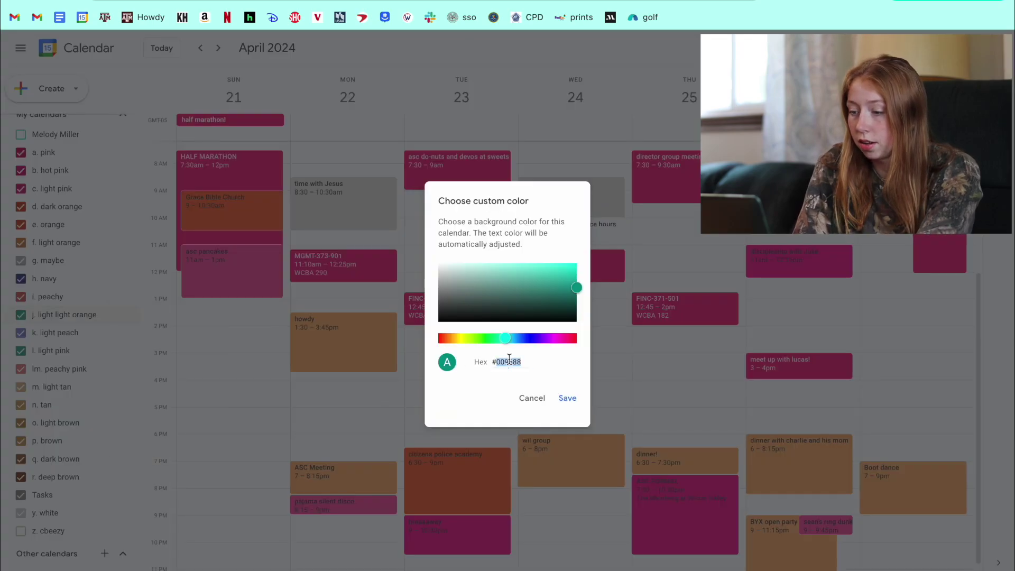
{"action": "key", "text": "ctrl+v"}
{"action": "key", "text": "Return"}
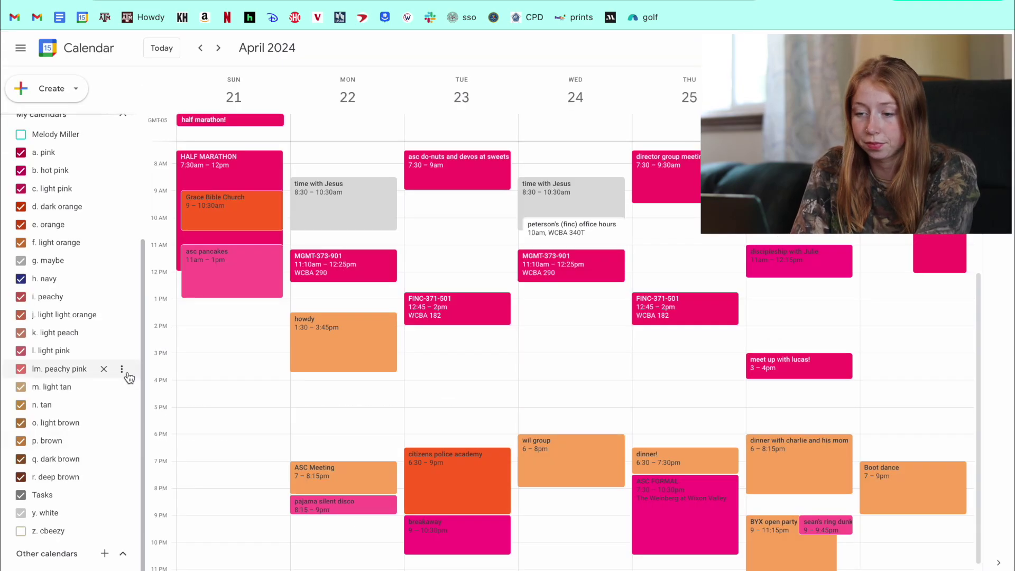
{"action": "left_click", "coordinate": [122, 369]}
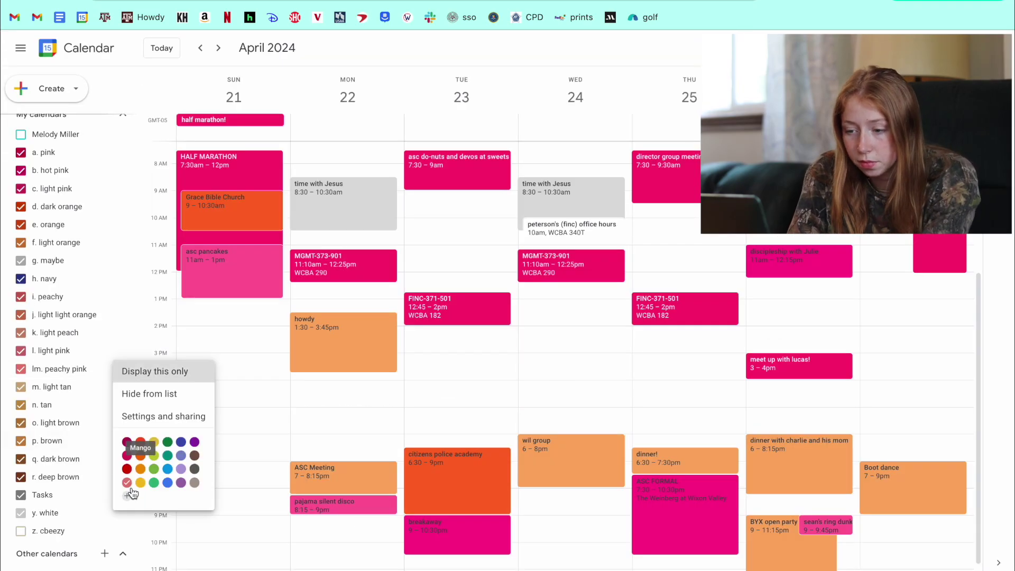
{"action": "left_click", "coordinate": [129, 494]}
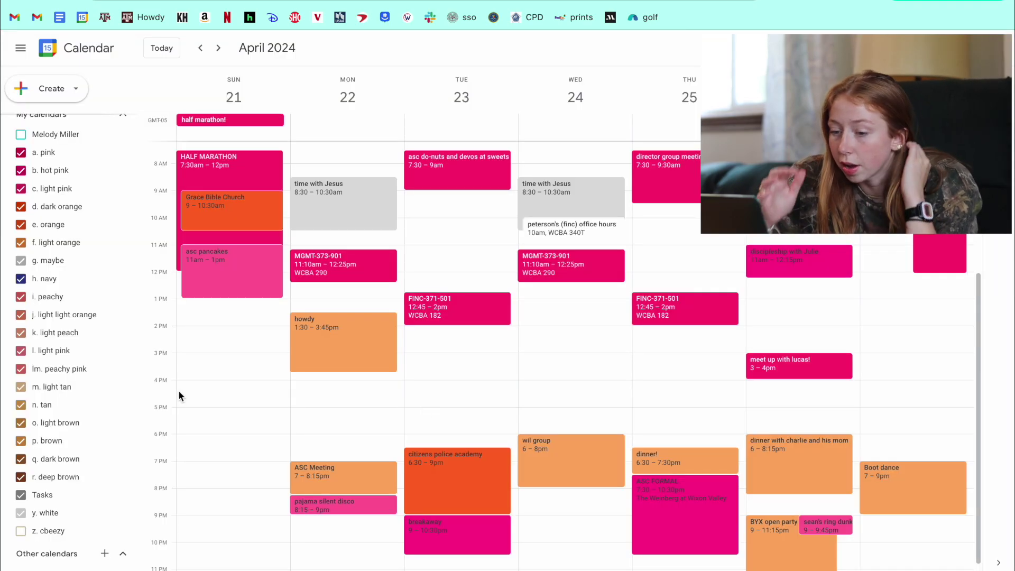
Go to the week of May 12 and add a Monday 8:45–11:45am event in i. peachy
{"action": "double_click", "coordinate": [214, 48]}
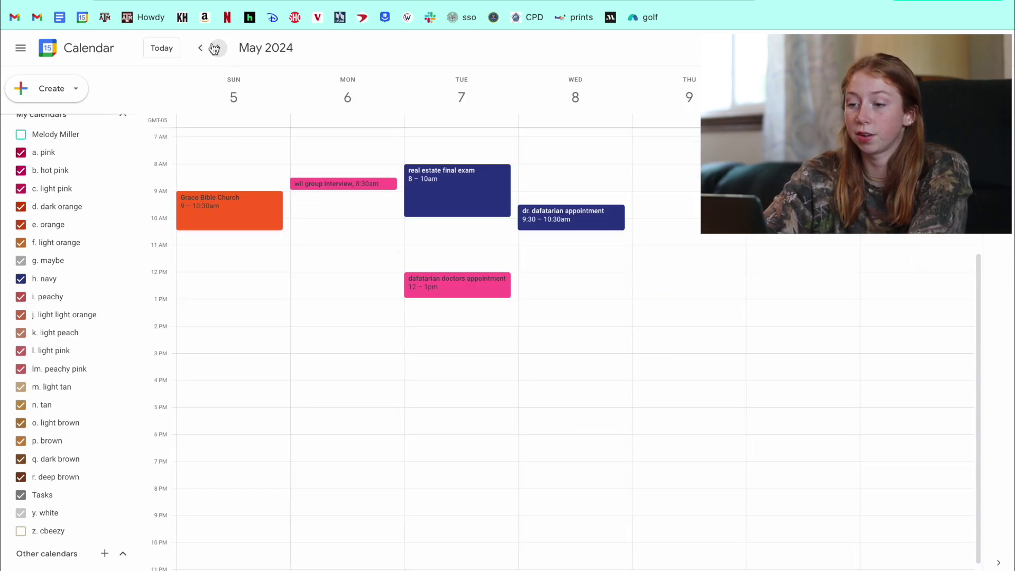
{"action": "left_click", "coordinate": [214, 48]}
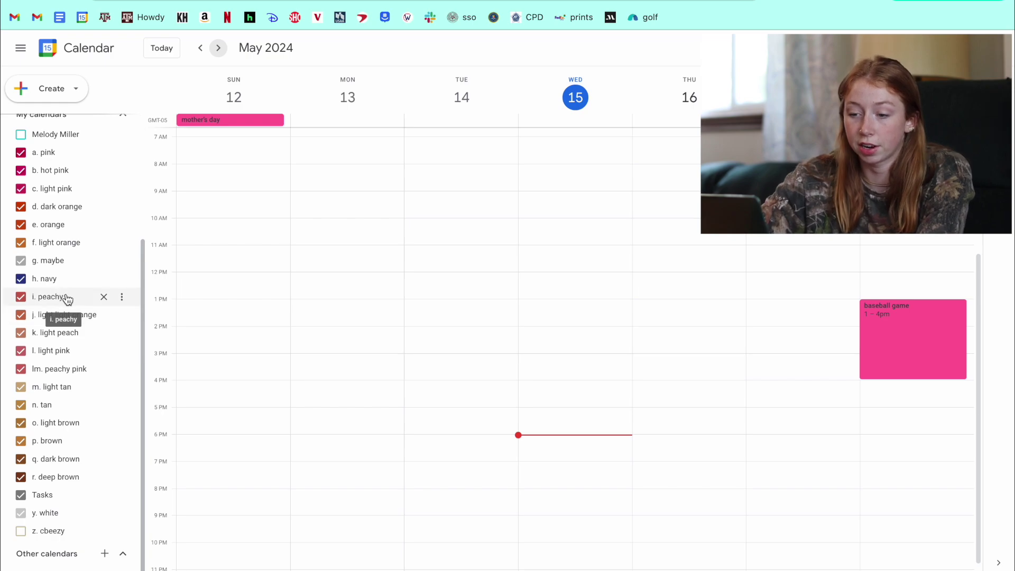
{"action": "left_click_drag", "start_coordinate": [343, 192], "coordinate": [344, 264]}
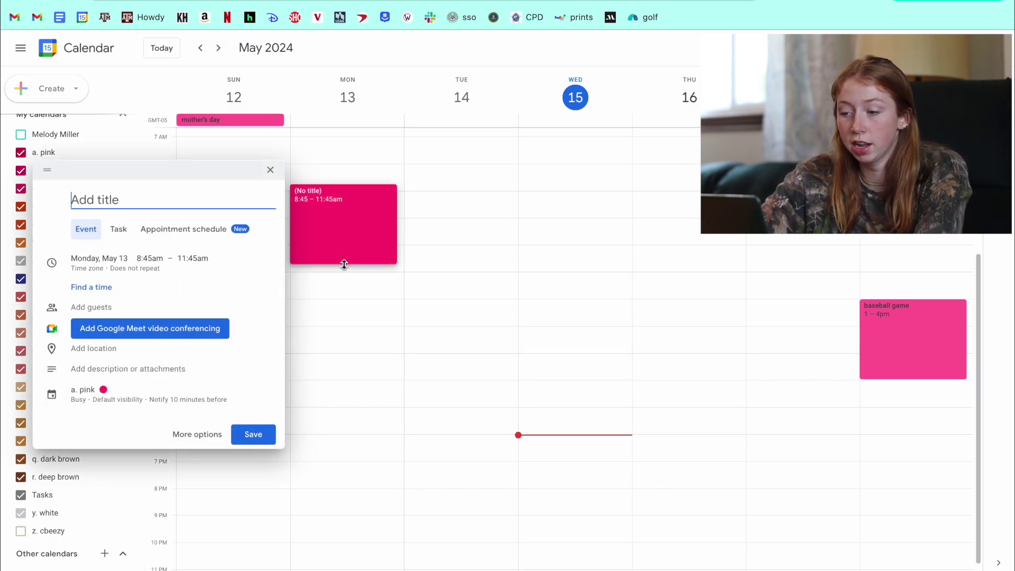
{"action": "left_click", "coordinate": [98, 390]}
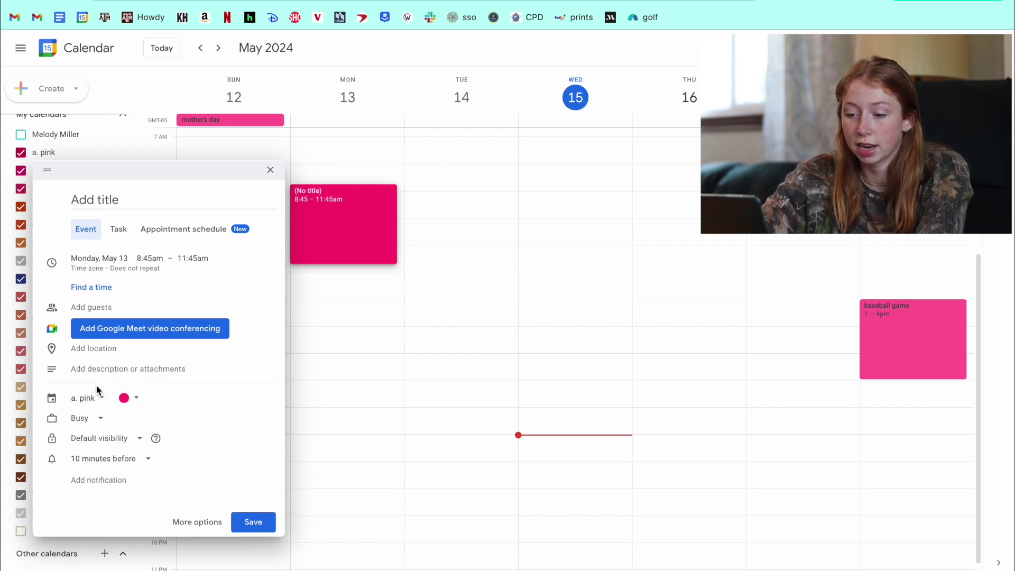
{"action": "left_click", "coordinate": [100, 401]}
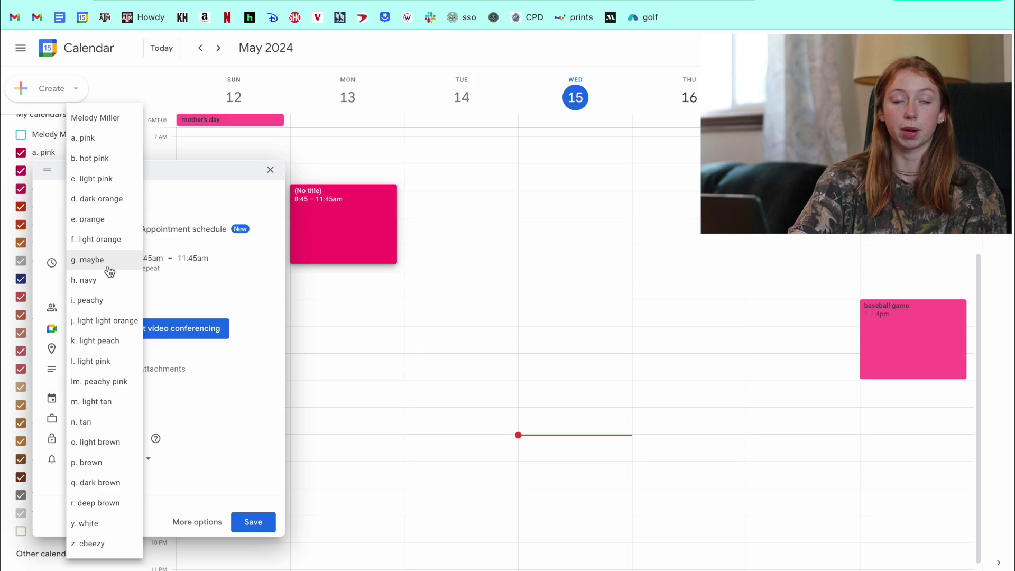
{"action": "left_click", "coordinate": [109, 300]}
{"action": "left_click", "coordinate": [253, 522]}
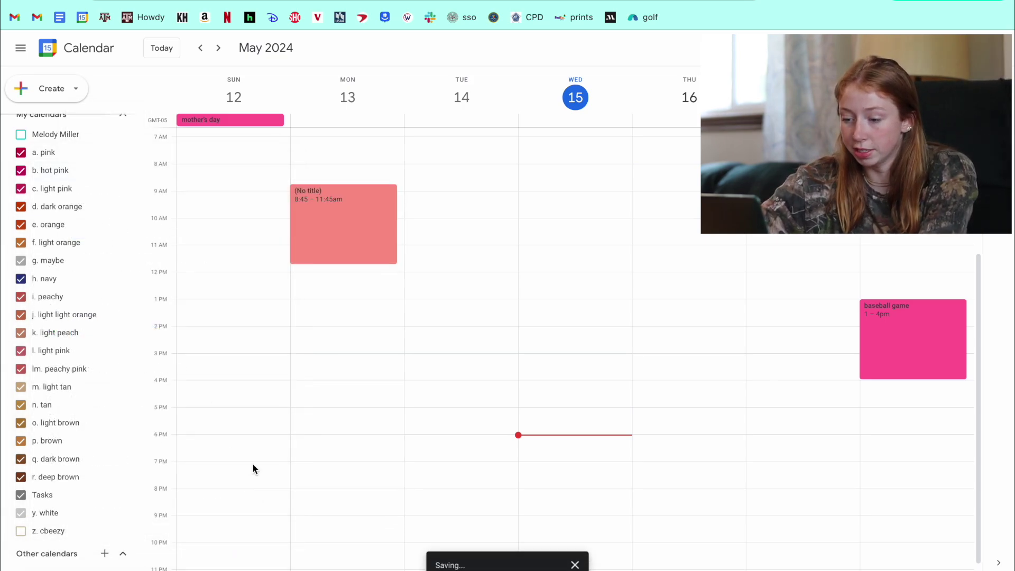
Add Monday events 11:45am–2:15pm in j. light light orange and 2:15–4:30pm in k. light peach
{"action": "left_click_drag", "start_coordinate": [329, 266], "coordinate": [335, 330]}
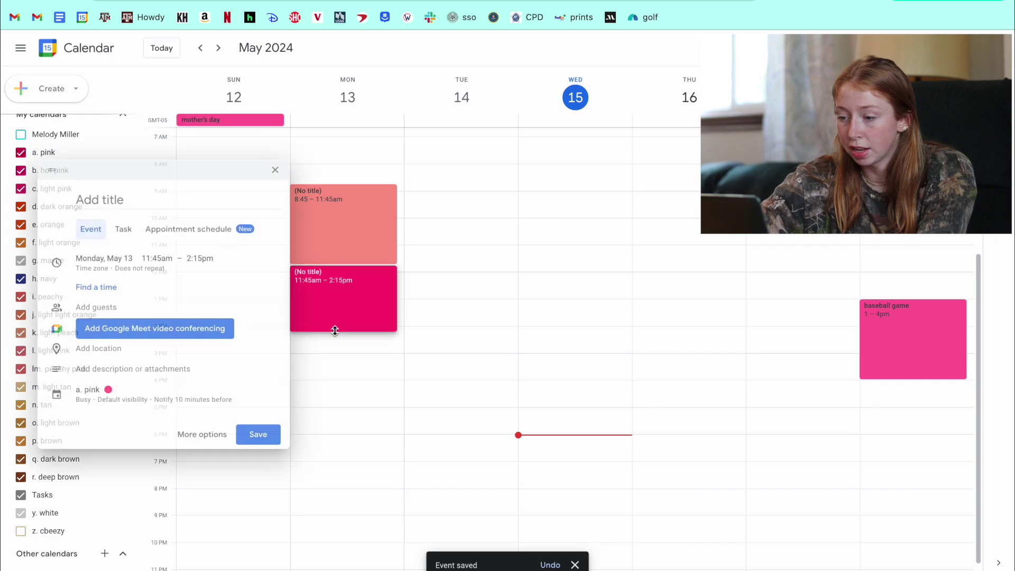
{"action": "left_click", "coordinate": [93, 391]}
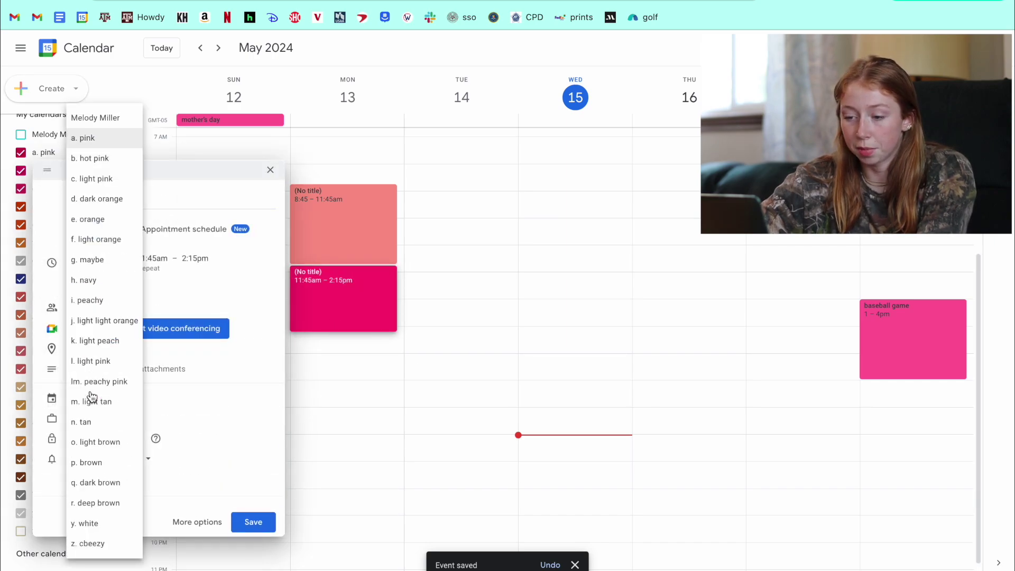
{"action": "left_click", "coordinate": [107, 323]}
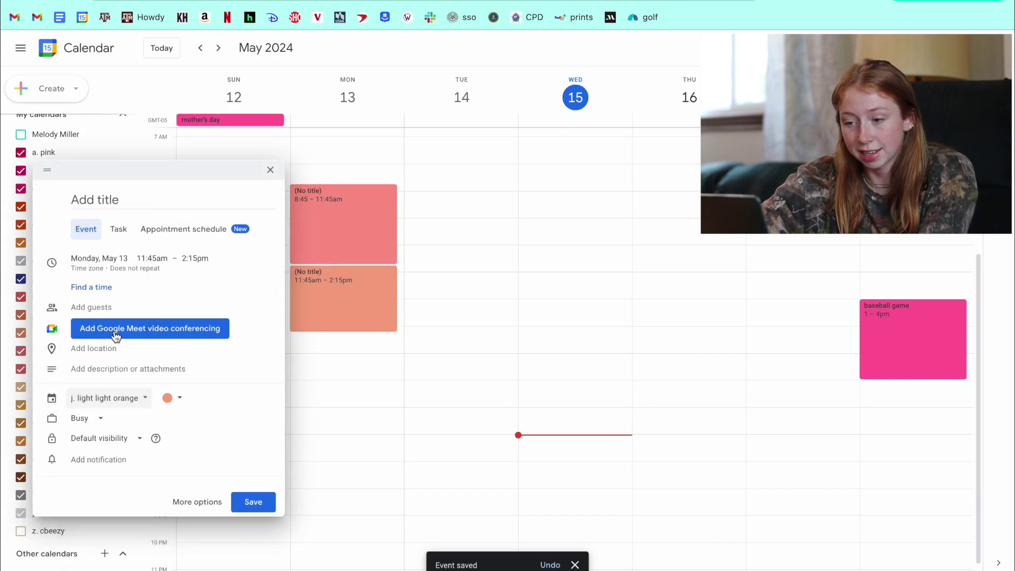
{"action": "left_click", "coordinate": [261, 502]}
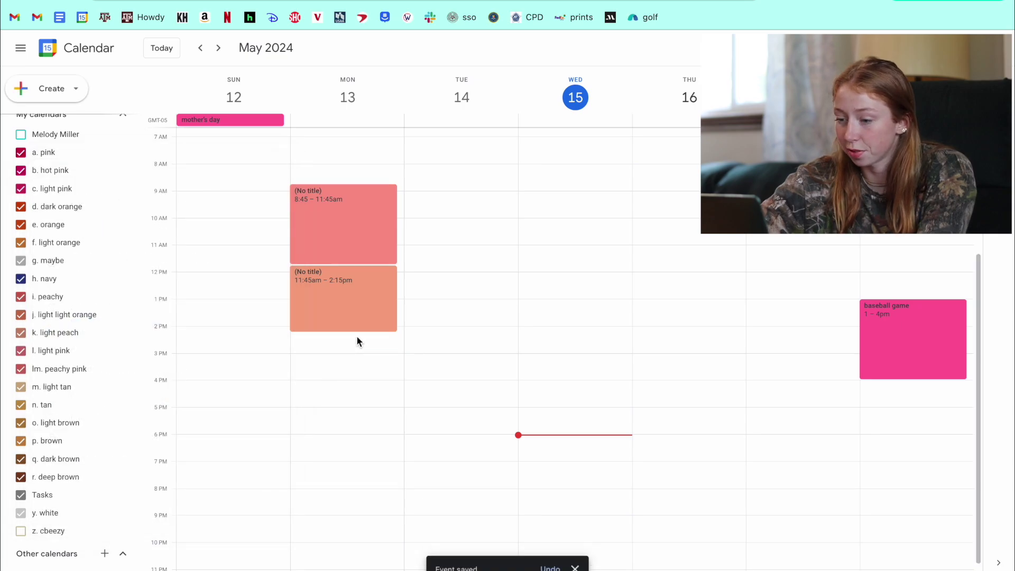
{"action": "left_click_drag", "start_coordinate": [356, 335], "coordinate": [361, 391]}
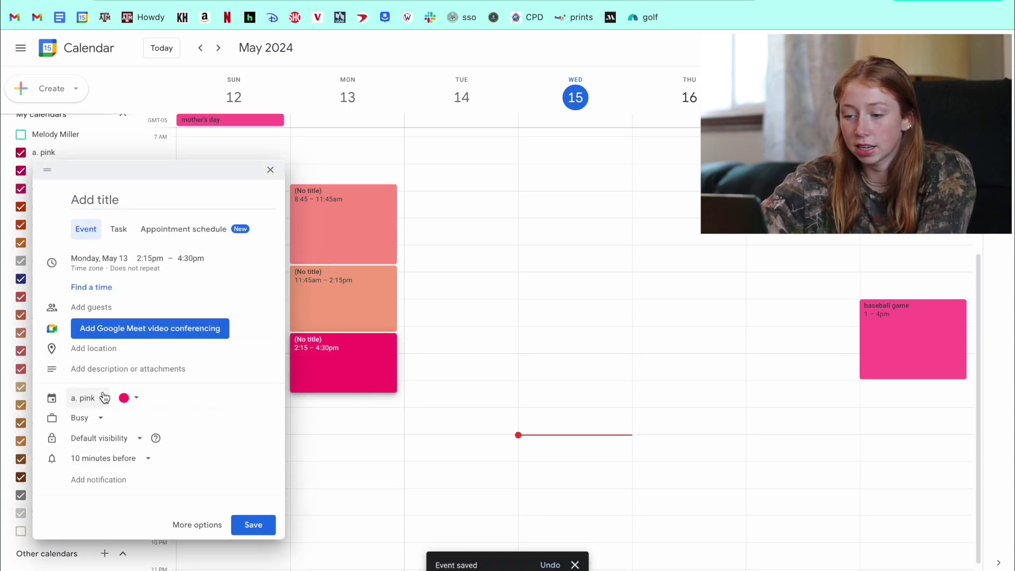
{"action": "left_click", "coordinate": [102, 400]}
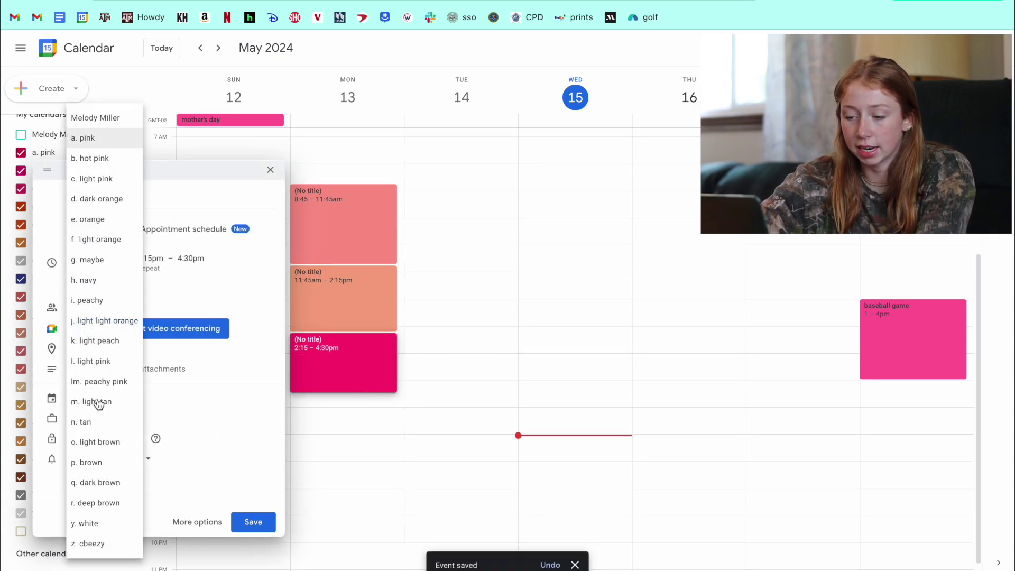
{"action": "left_click", "coordinate": [116, 341]}
{"action": "left_click", "coordinate": [259, 510]}
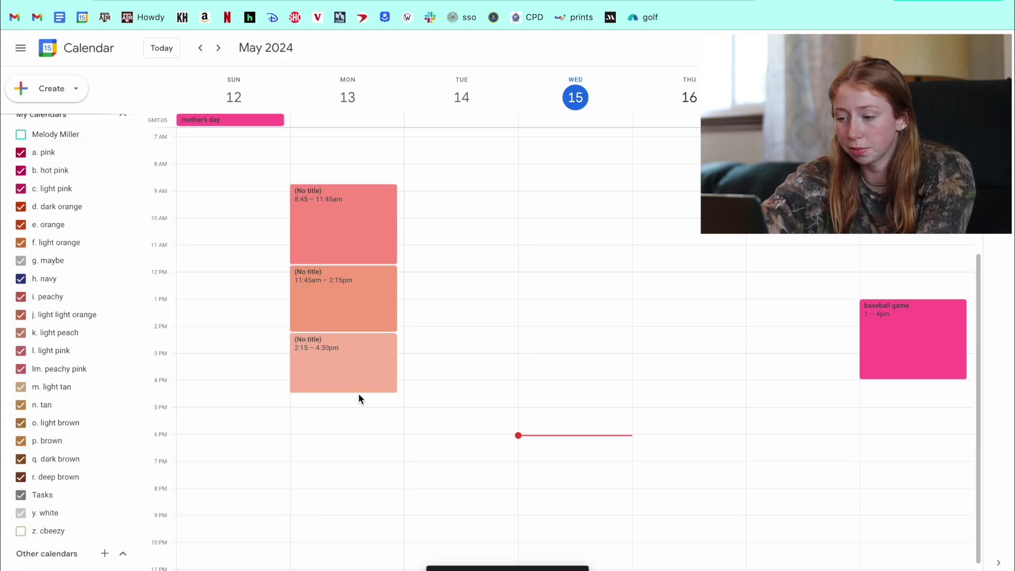
Add the last two Monday events, through 8:45pm, in l. light pink and lm. peachy pink
{"action": "left_click_drag", "start_coordinate": [358, 393], "coordinate": [353, 513]}
{"action": "left_click", "coordinate": [88, 391]}
{"action": "left_click", "coordinate": [102, 357]}
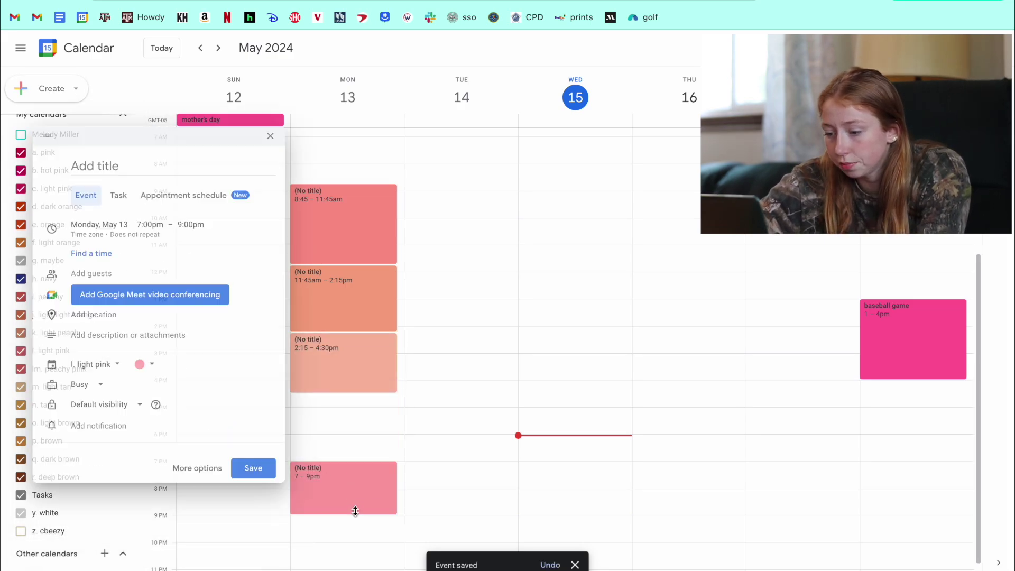
{"action": "left_click", "coordinate": [258, 469]}
{"action": "left_click_drag", "start_coordinate": [347, 398], "coordinate": [346, 452]}
{"action": "left_click", "coordinate": [85, 391]}
{"action": "left_click", "coordinate": [117, 362]}
{"action": "left_click", "coordinate": [253, 521]}
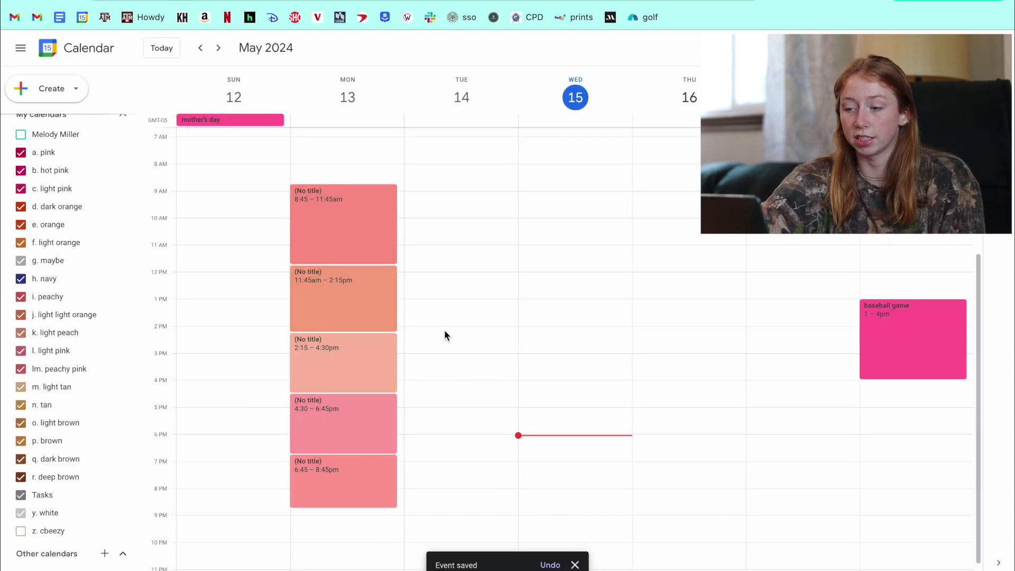
Add the first Tuesday events from 8:45am in the m. light tan and n. tan calendars
{"action": "left_click_drag", "start_coordinate": [458, 186], "coordinate": [457, 526]}
{"action": "left_click", "coordinate": [186, 388]}
{"action": "left_click", "coordinate": [216, 398]}
{"action": "left_click", "coordinate": [364, 430]}
{"action": "key", "text": "Return"}
{"action": "left_click", "coordinate": [217, 399]}
{"action": "left_click", "coordinate": [201, 462]}
{"action": "left_click", "coordinate": [458, 376]}
Add the later Tuesday events in o. light brown, q. dark brown and r. deep brown, ending 9:30pm
{"action": "left_click", "coordinate": [519, 324]}
{"action": "key", "text": "Return"}
{"action": "left_click", "coordinate": [217, 398]}
{"action": "left_click", "coordinate": [222, 452]}
{"action": "key", "text": "Return"}
{"action": "left_click", "coordinate": [217, 398]}
{"action": "left_click", "coordinate": [222, 462]}
{"action": "key", "text": "Return"}
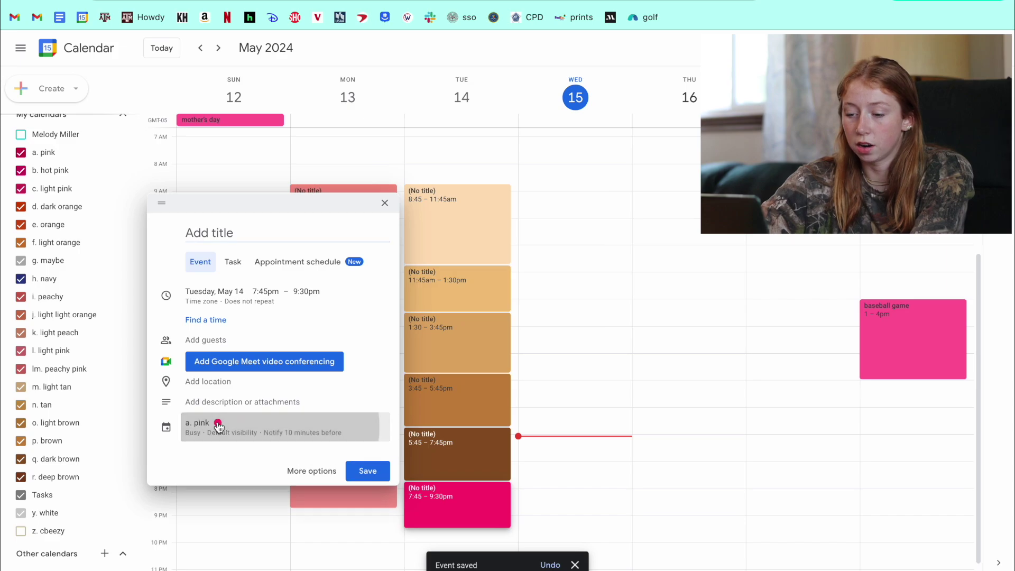
{"action": "left_click", "coordinate": [217, 428]}
{"action": "left_click", "coordinate": [201, 416]}
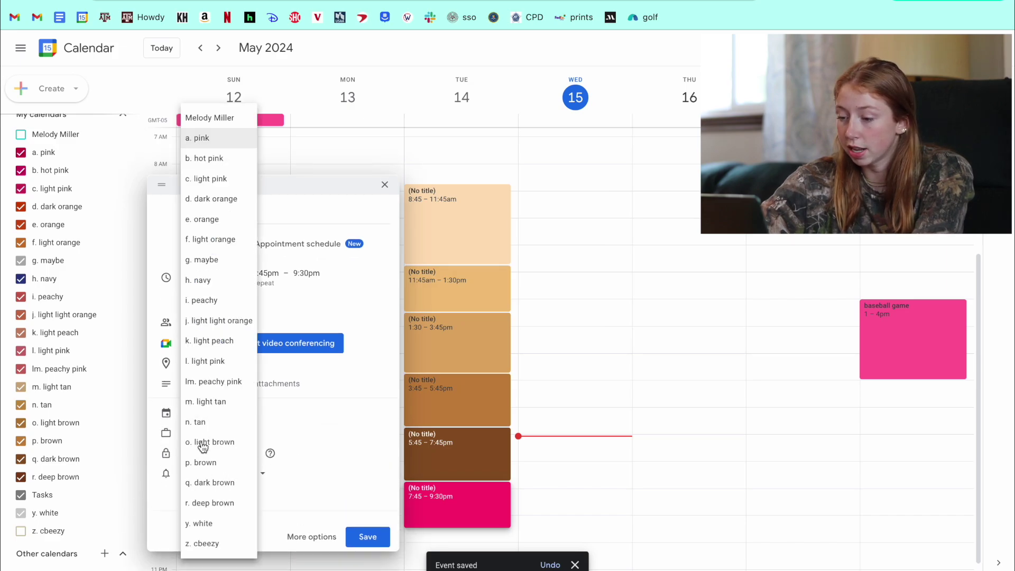
{"action": "left_click", "coordinate": [228, 502]}
{"action": "left_click", "coordinate": [354, 537]}
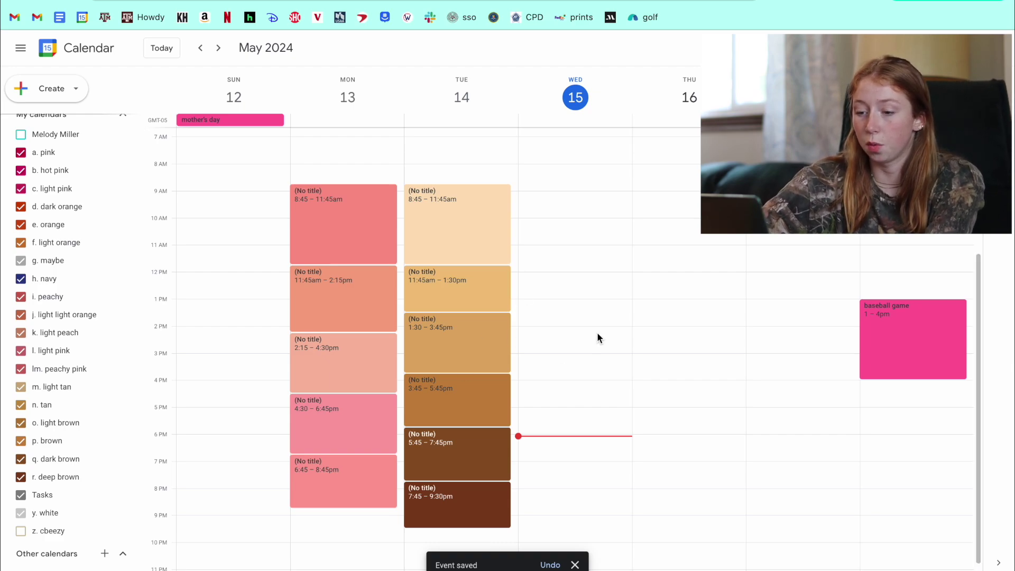
Bring up a blank create-new-calendar form from the + beside Other calendars
{"action": "scroll", "coordinate": [74, 211], "scroll_direction": "up", "scroll_amount": 2}
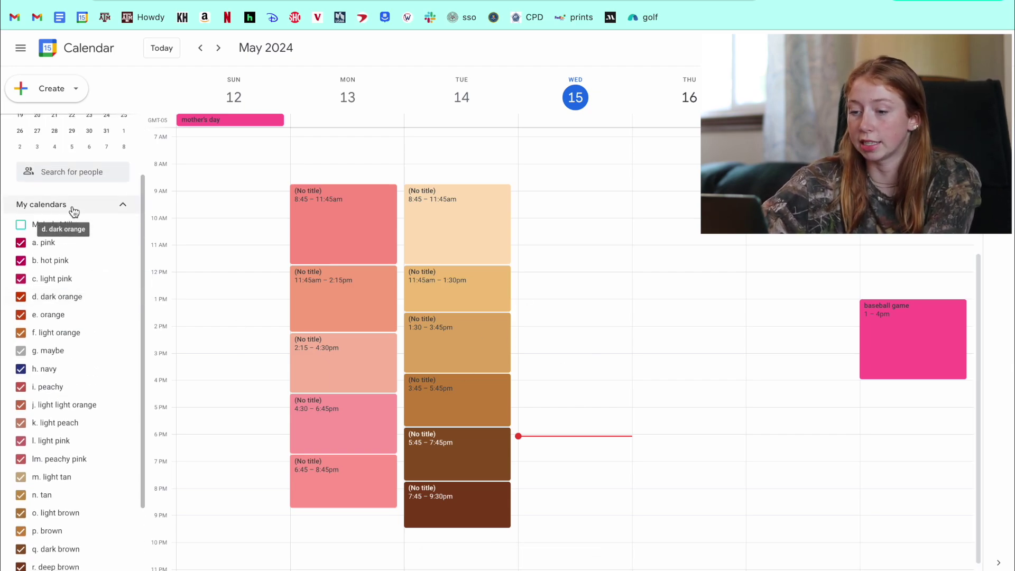
{"action": "scroll", "coordinate": [74, 211], "scroll_direction": "down", "scroll_amount": 2}
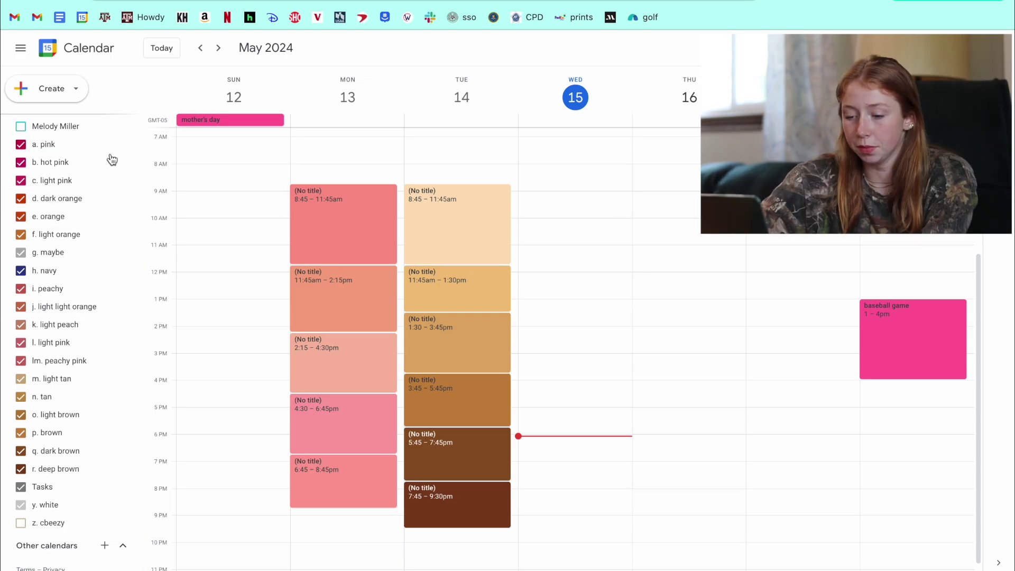
{"action": "left_click", "coordinate": [105, 546]}
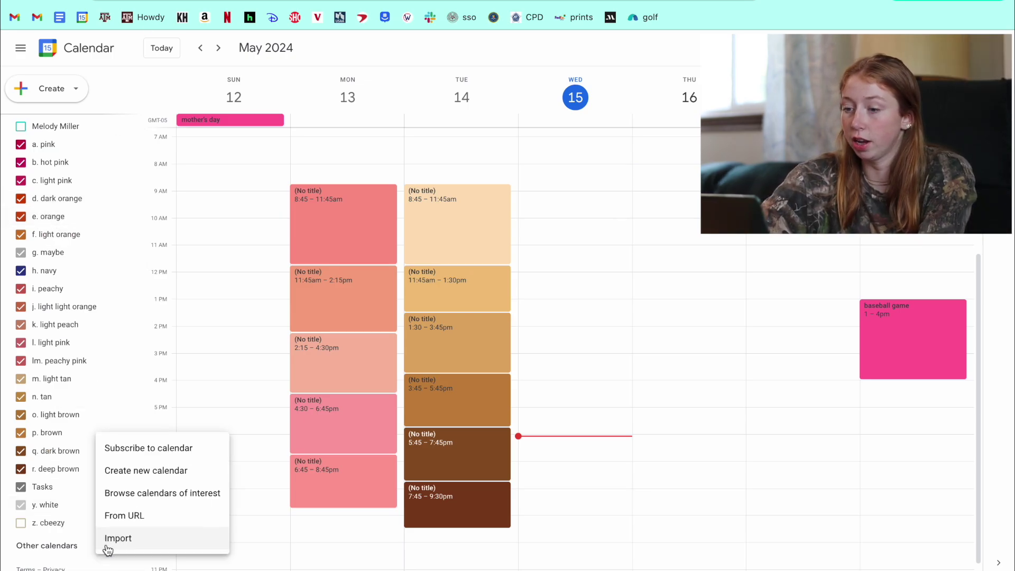
{"action": "left_click", "coordinate": [147, 472]}
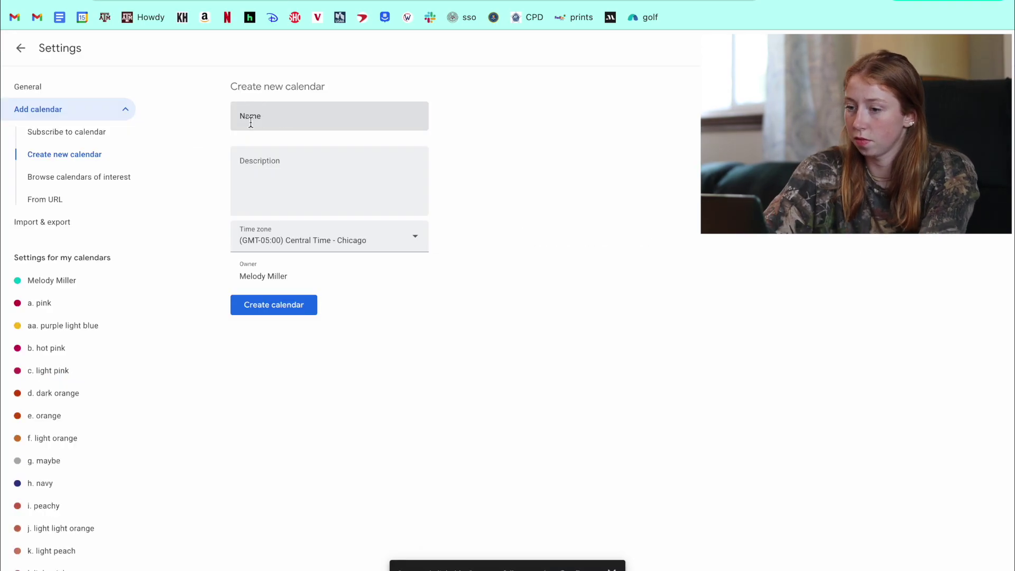
Create the calendars ab. light blue, ac. pale blue, ad. purple blue and h. navy
{"action": "type", "text": "ab. light blue"}
{"action": "key", "text": "Return"}
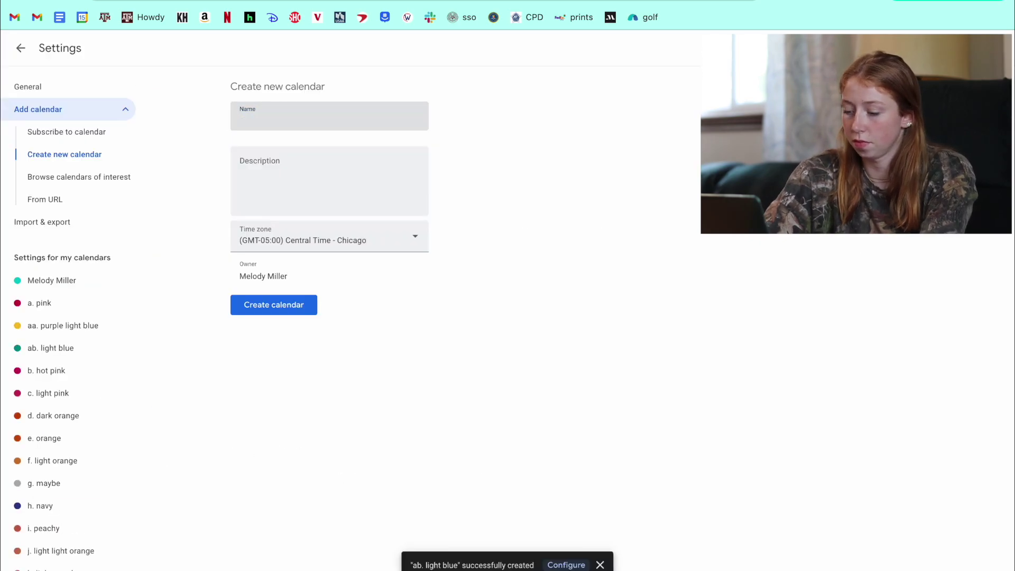
{"action": "type", "text": "ac. pale blue"}
{"action": "key", "text": "Return"}
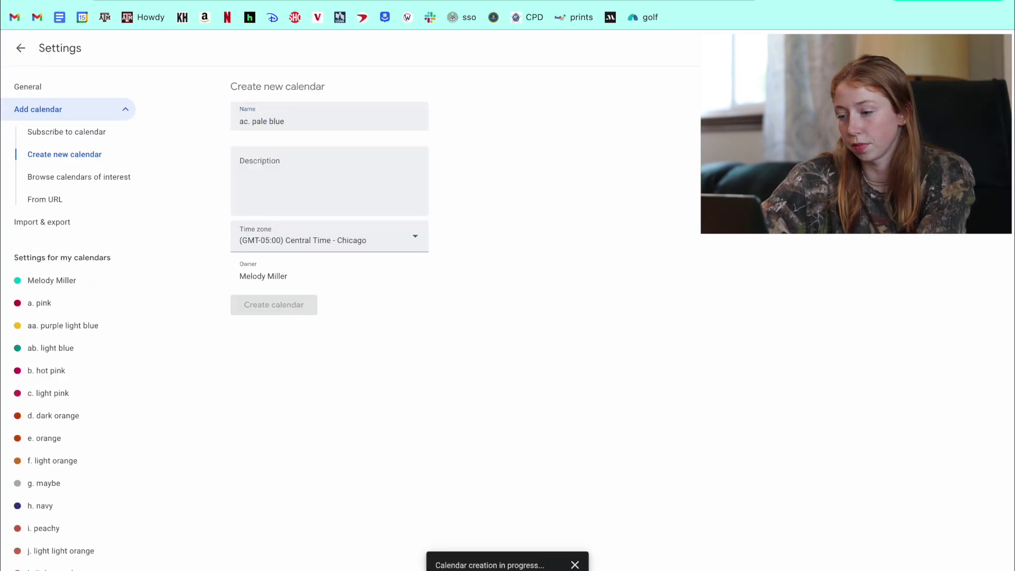
{"action": "key", "text": "ctrl+a"}
{"action": "type", "text": "ad. purple blue"}
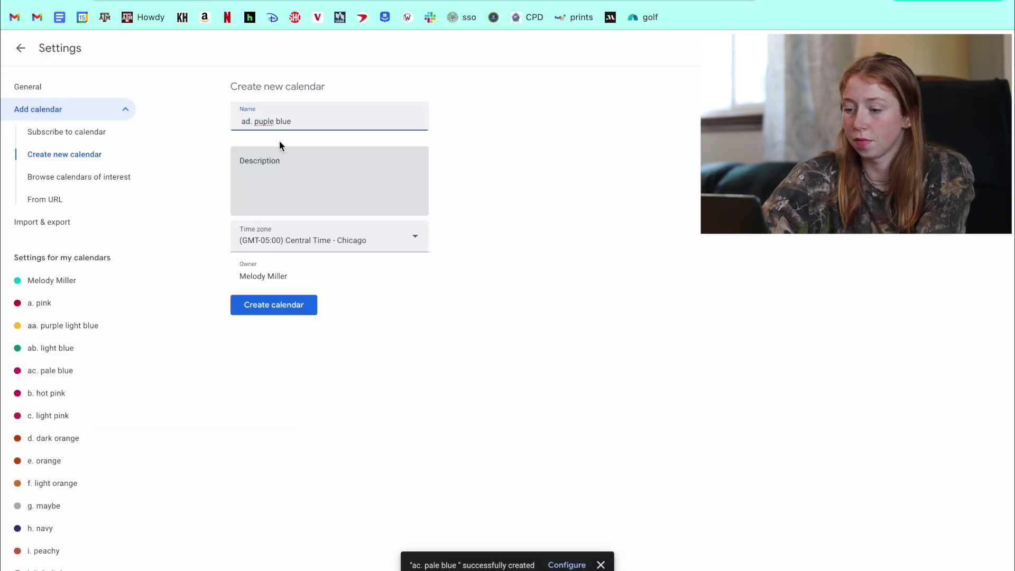
{"action": "key", "text": "Return"}
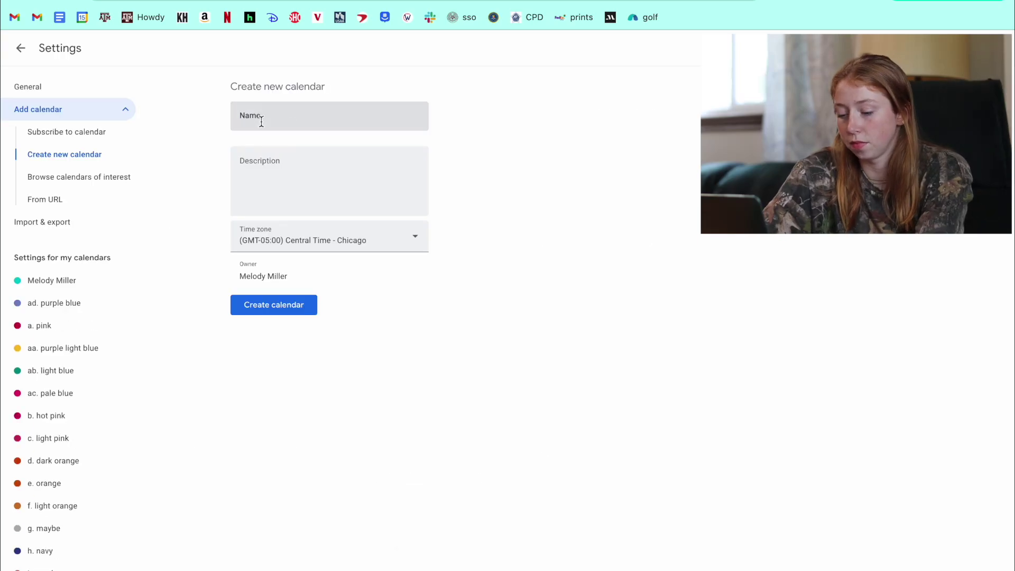
{"action": "type", "text": "h. navy"}
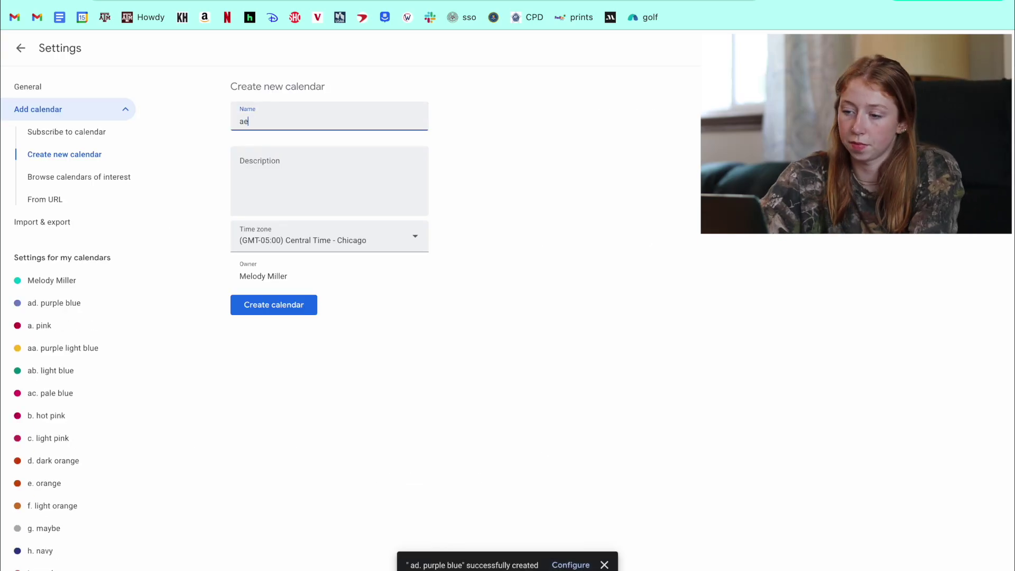
{"action": "key", "text": "Return"}
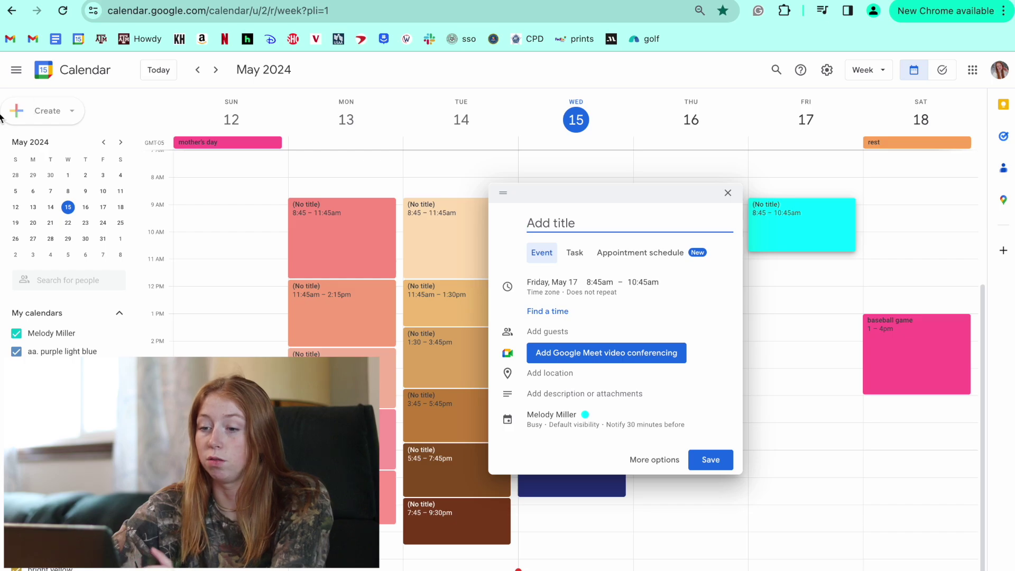
Assign the Friday 8:45–10:45am event to the m. light tan calendar
{"action": "left_click", "coordinate": [559, 418]}
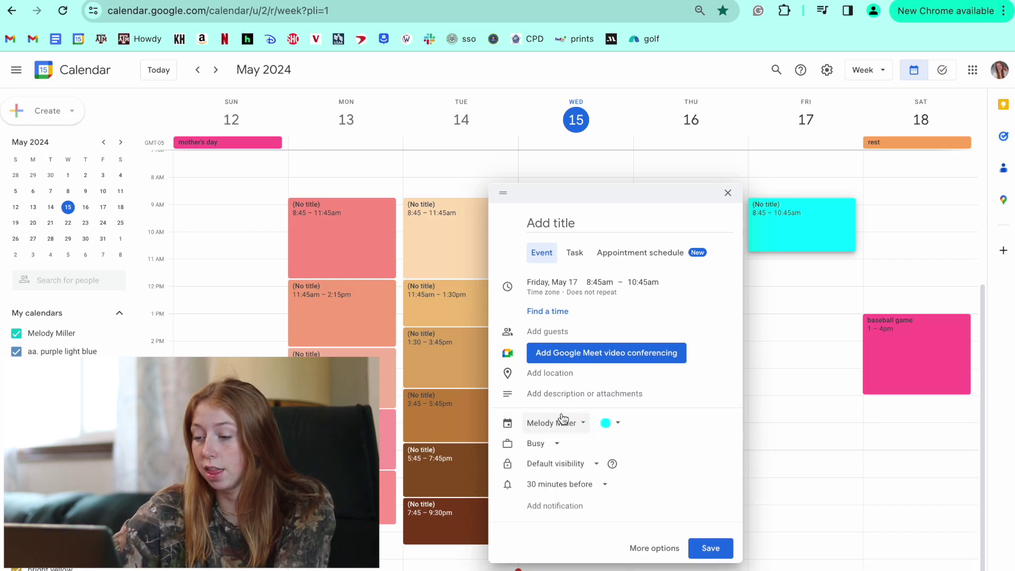
{"action": "left_click", "coordinate": [561, 421]}
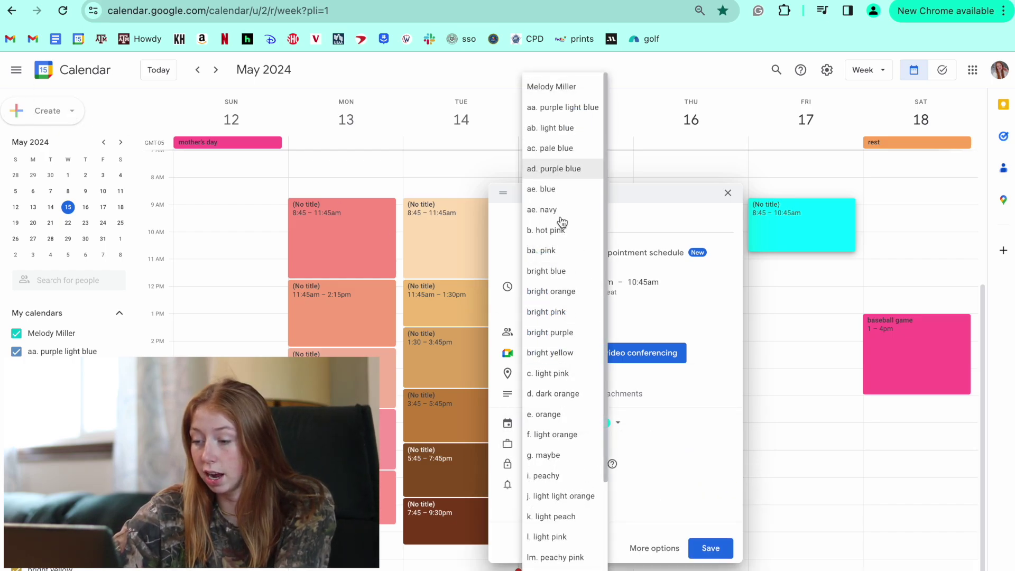
{"action": "scroll", "coordinate": [578, 423], "scroll_direction": "down", "scroll_amount": 3}
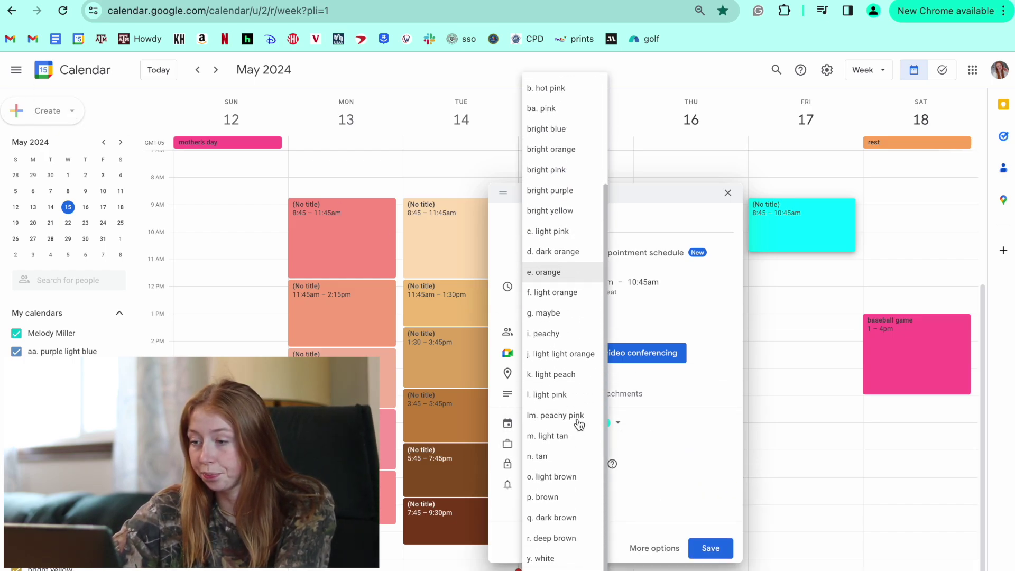
{"action": "left_click", "coordinate": [563, 444]}
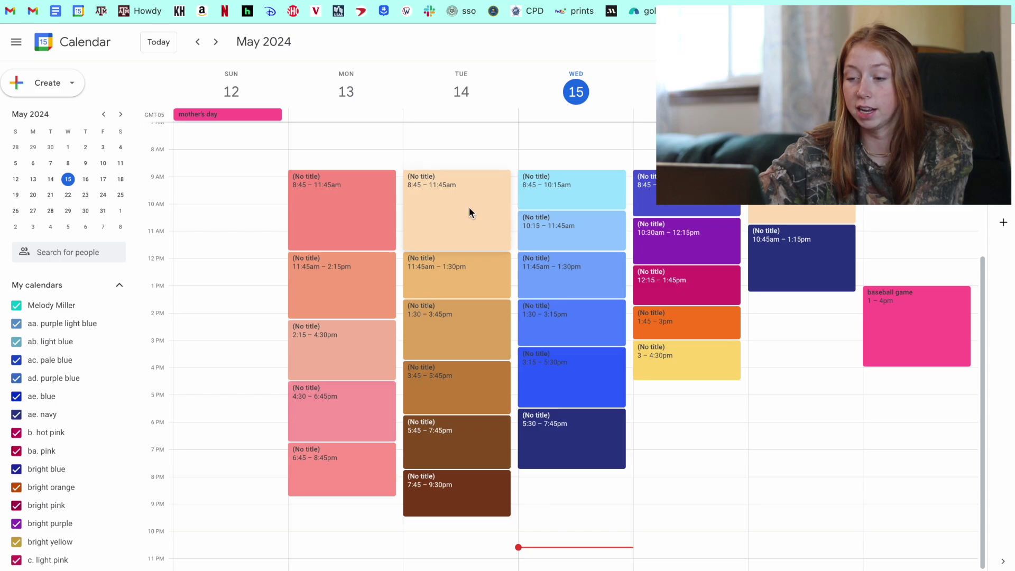
Move Tuesday's 8:45–11:45am event to the lm. peachy pink calendar and save
{"action": "left_click", "coordinate": [469, 212]}
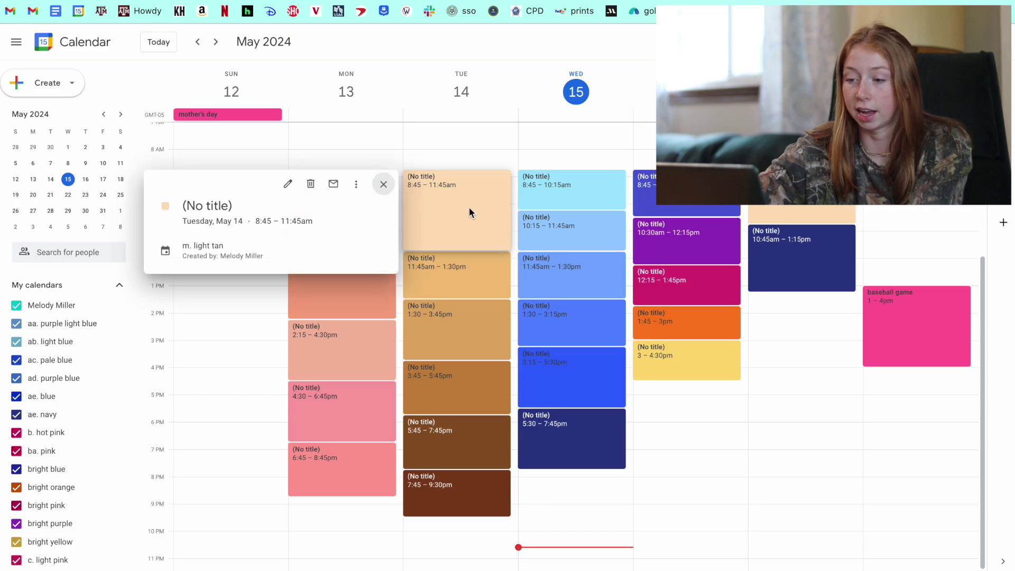
{"action": "left_click", "coordinate": [289, 185]}
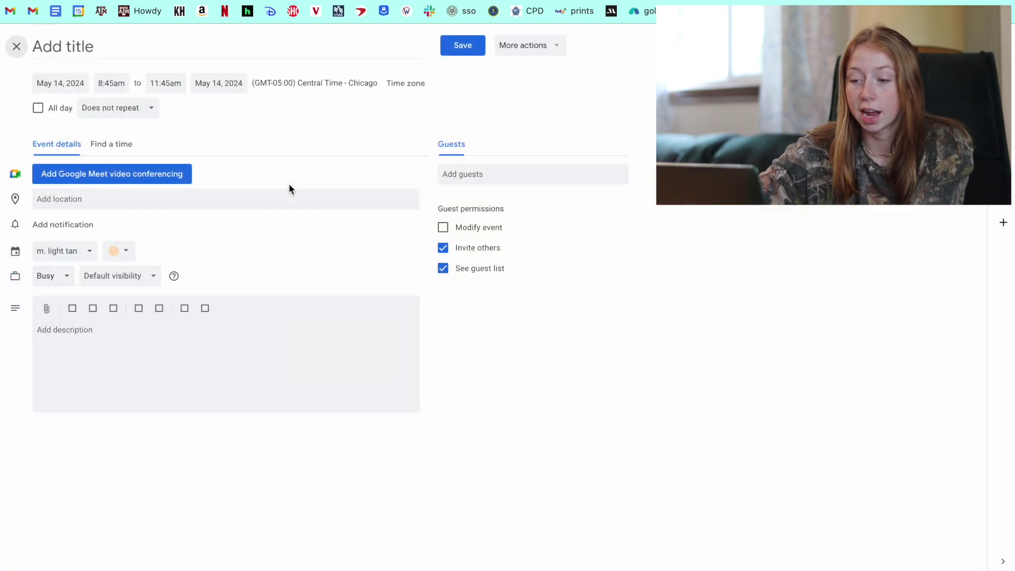
{"action": "left_click", "coordinate": [83, 251]}
{"action": "scroll", "coordinate": [80, 347], "scroll_direction": "up", "scroll_amount": 3}
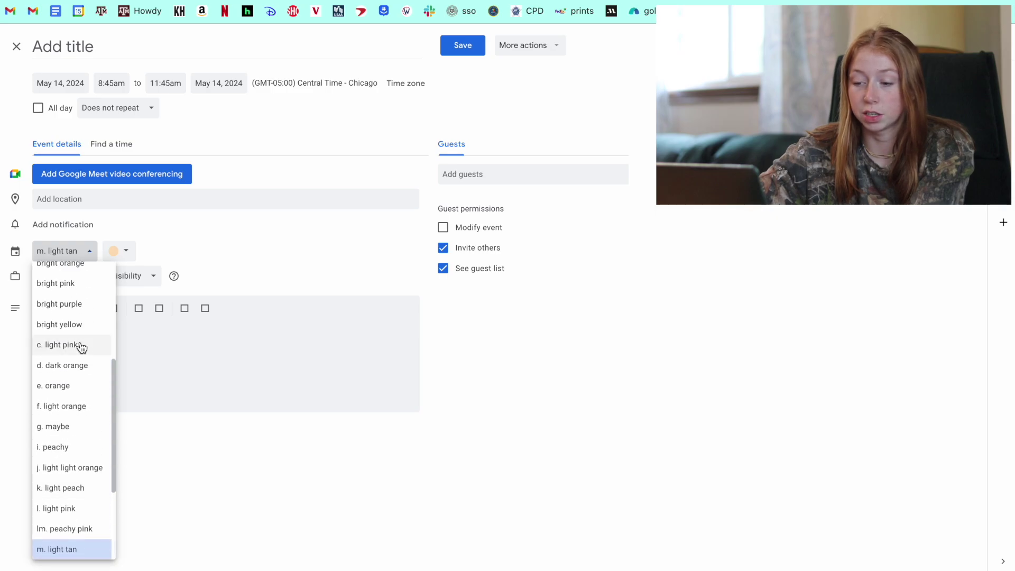
{"action": "scroll", "coordinate": [81, 347], "scroll_direction": "down", "scroll_amount": 4}
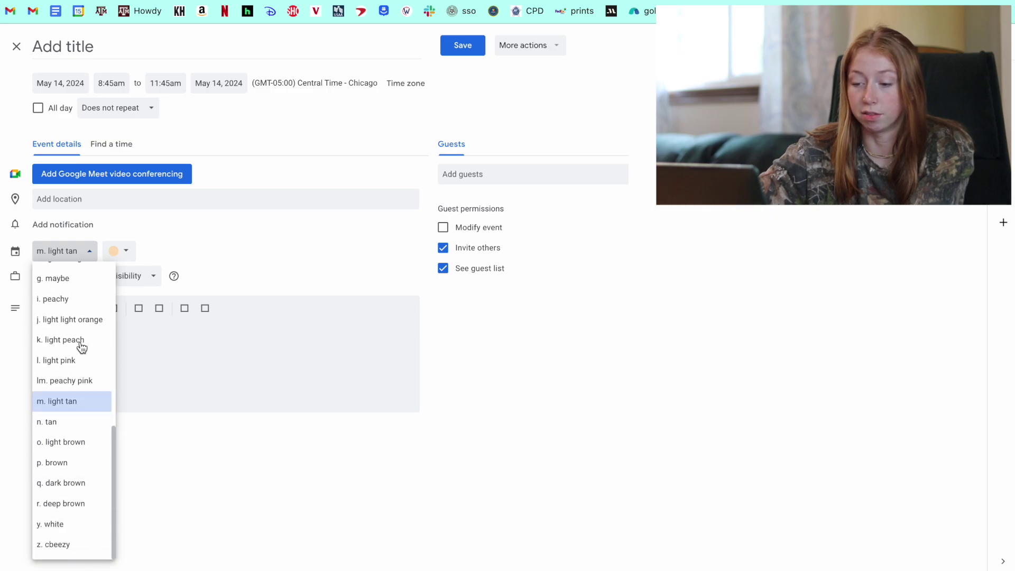
{"action": "left_click", "coordinate": [75, 381]}
{"action": "left_click", "coordinate": [462, 46]}
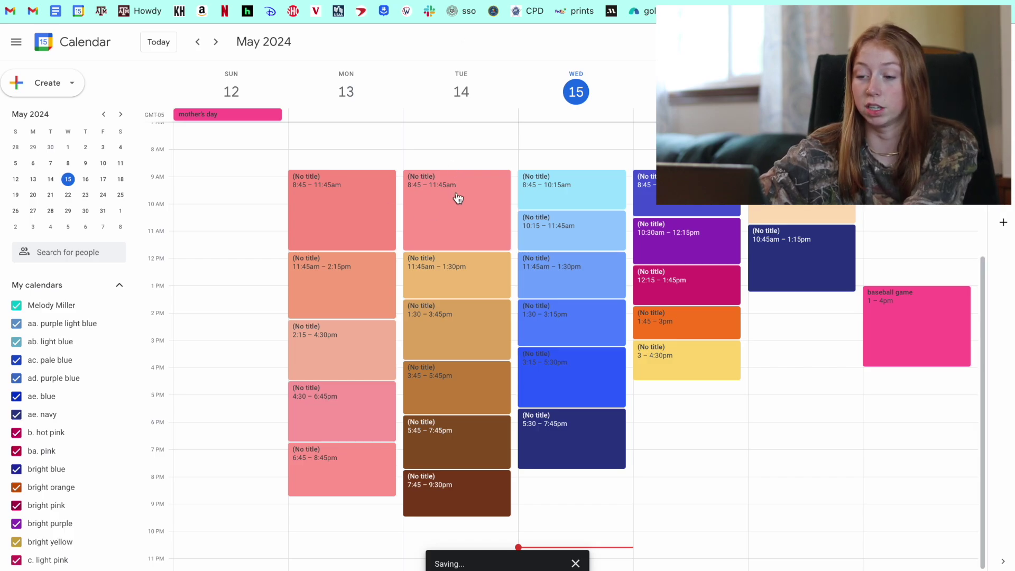
Put that Tuesday event back on m. light tan and show the available event colours
{"action": "left_click", "coordinate": [457, 198]}
{"action": "left_click", "coordinate": [287, 184]}
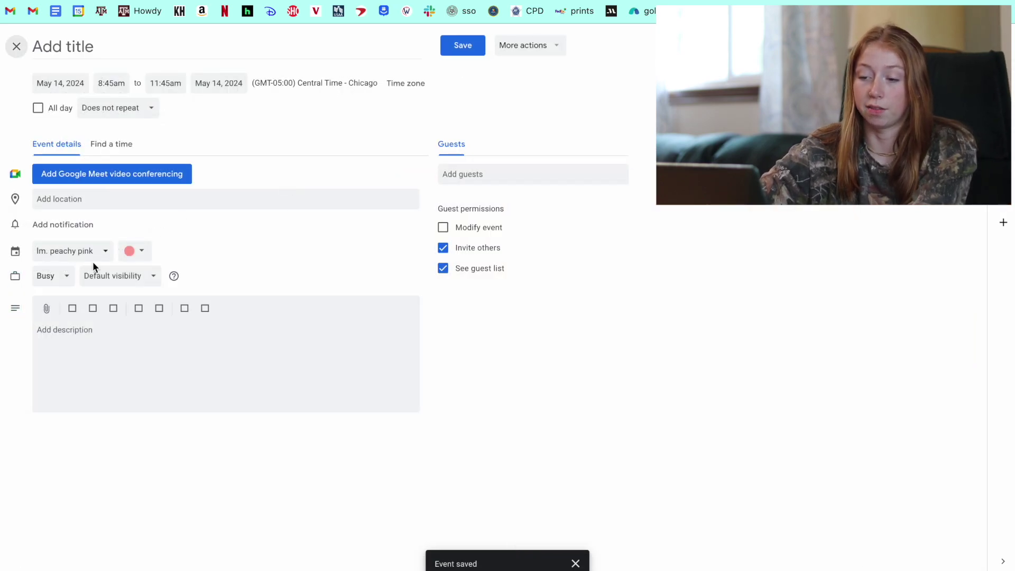
{"action": "left_click", "coordinate": [80, 251]}
{"action": "scroll", "coordinate": [83, 318], "scroll_direction": "down", "scroll_amount": 5}
{"action": "left_click", "coordinate": [56, 430]}
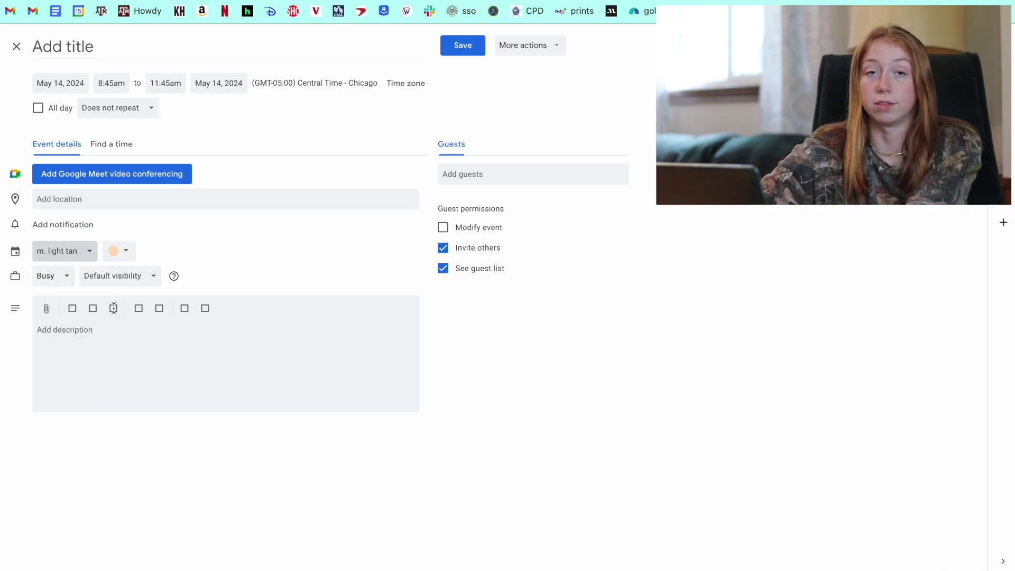
{"action": "left_click", "coordinate": [116, 259]}
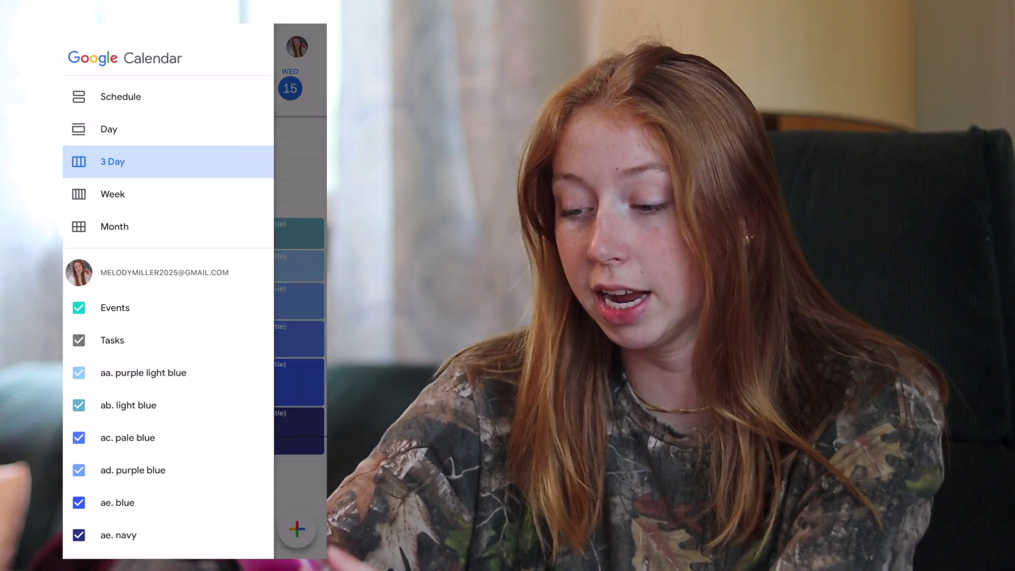
Scroll the phone app's calendar list, then return to the May 13–15 3-day view
{"action": "scroll", "coordinate": [170, 290], "scroll_direction": "up", "scroll_amount": 5}
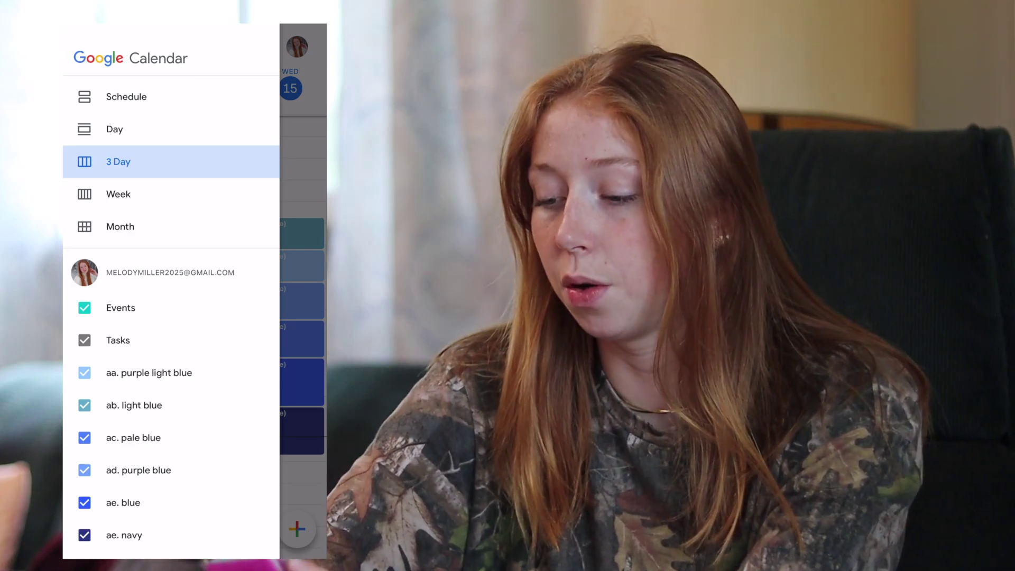
{"action": "scroll", "coordinate": [171, 291], "scroll_direction": "down", "scroll_amount": 4}
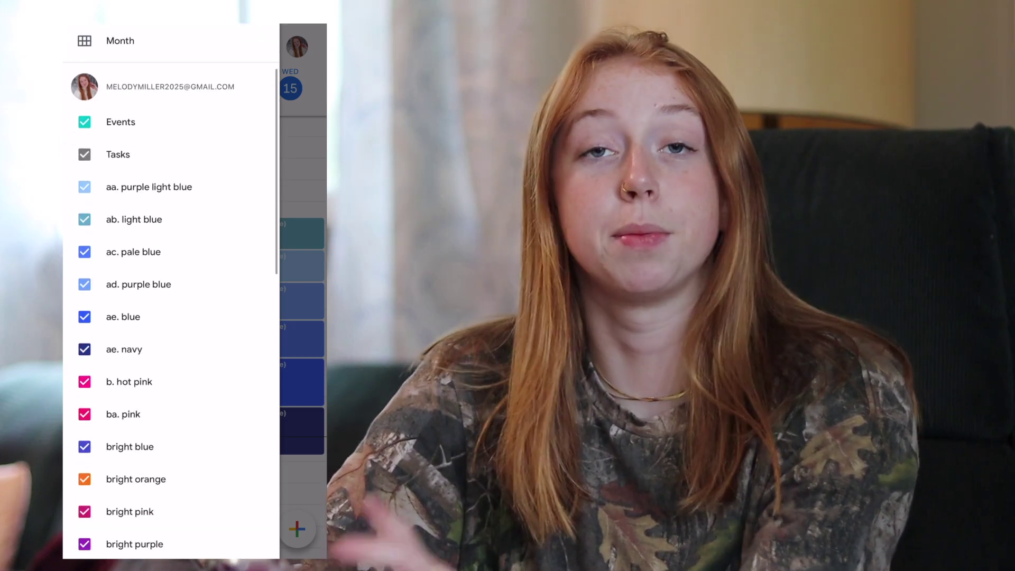
{"action": "left_click", "coordinate": [302, 291]}
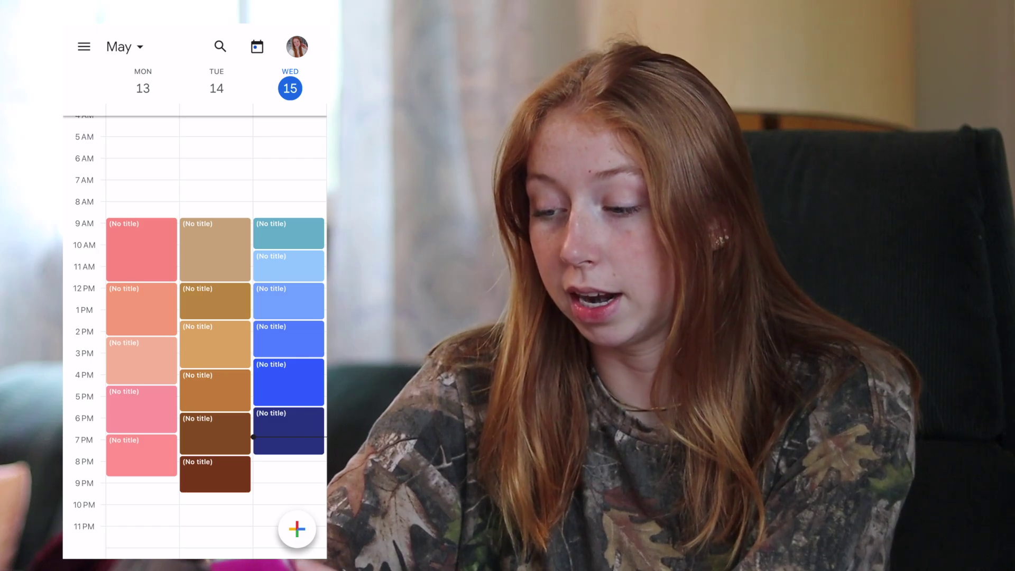
Create a new early-Monday event and browse its calendar list for a peach calendar
{"action": "left_click_drag", "start_coordinate": [176, 201], "coordinate": [176, 244]}
{"action": "left_click", "coordinate": [142, 216]}
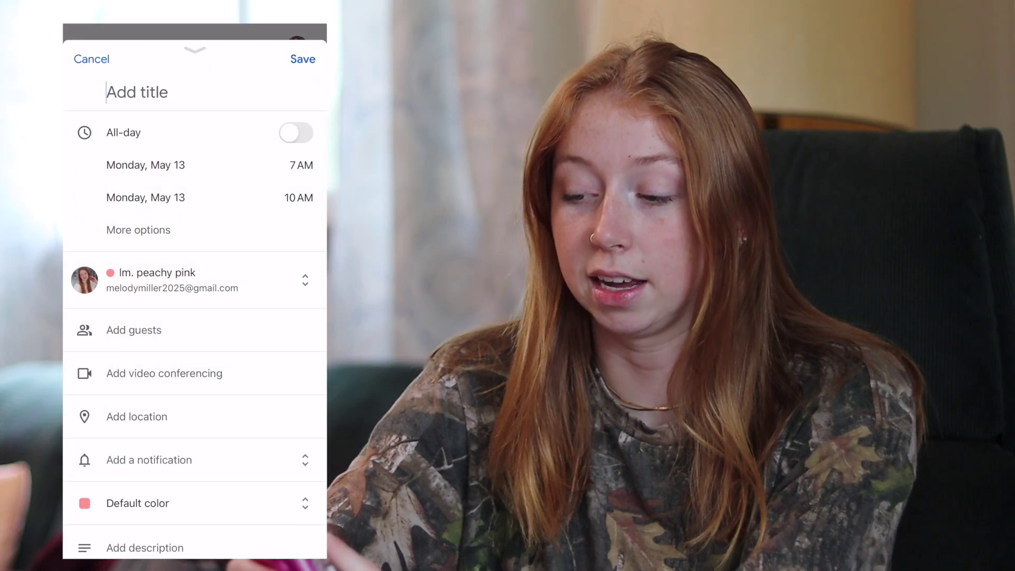
{"action": "left_click", "coordinate": [305, 281]}
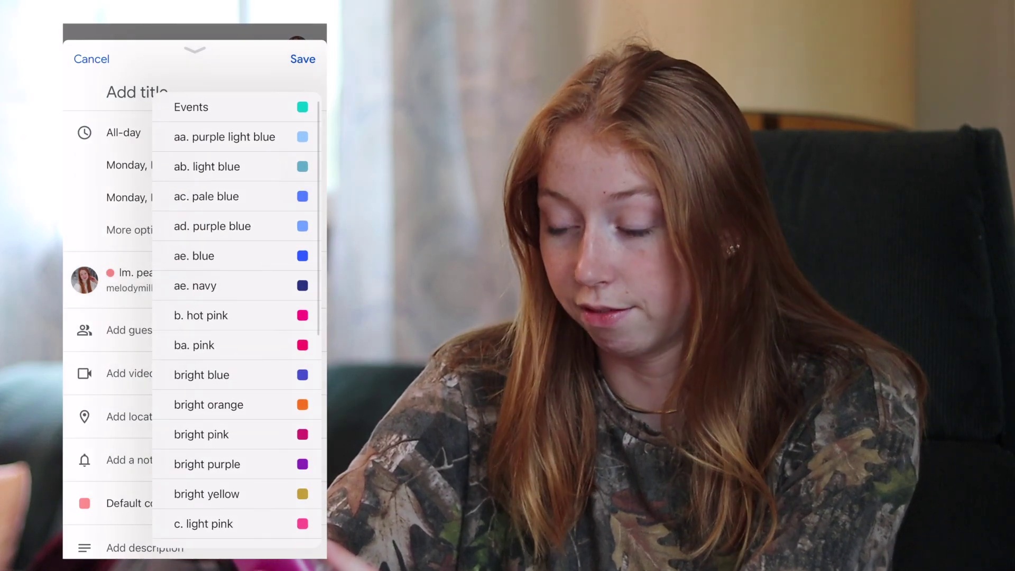
{"action": "scroll", "coordinate": [237, 317], "scroll_direction": "down", "scroll_amount": 10}
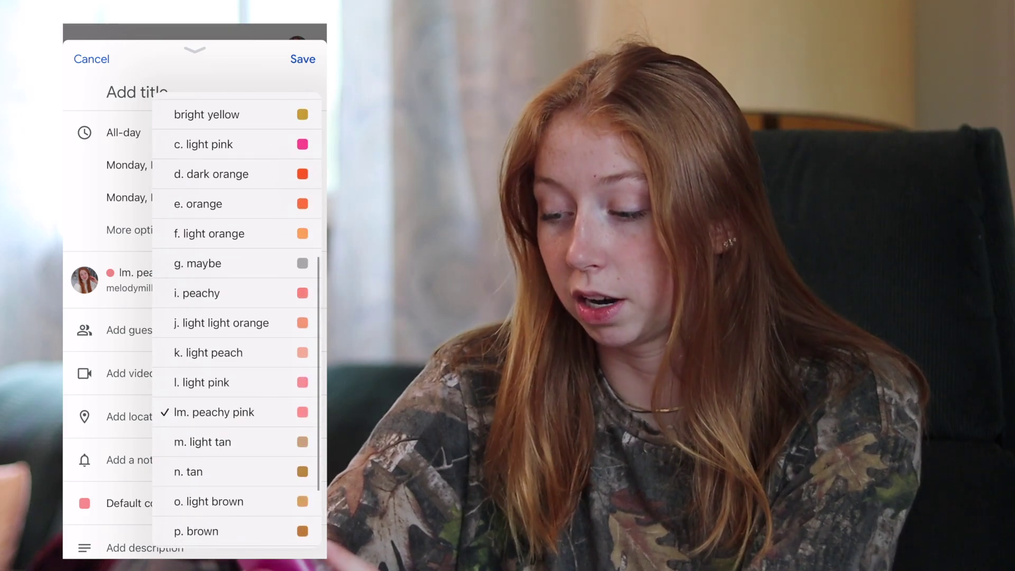
{"action": "scroll", "coordinate": [237, 317], "scroll_direction": "up", "scroll_amount": 5}
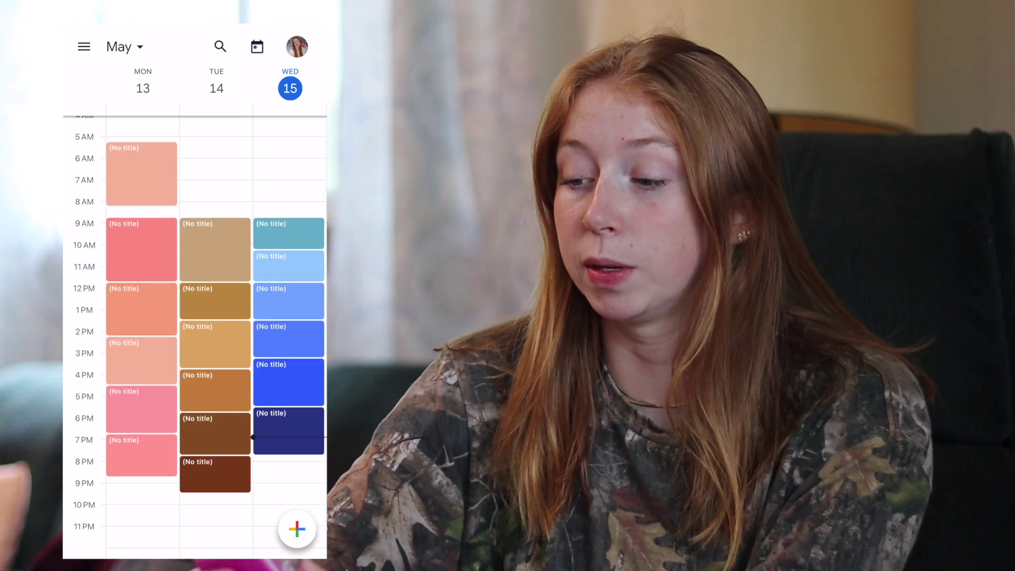
Open the Monday 5:15–8:15 AM k. light peach event and start editing it
{"action": "left_click", "coordinate": [142, 175]}
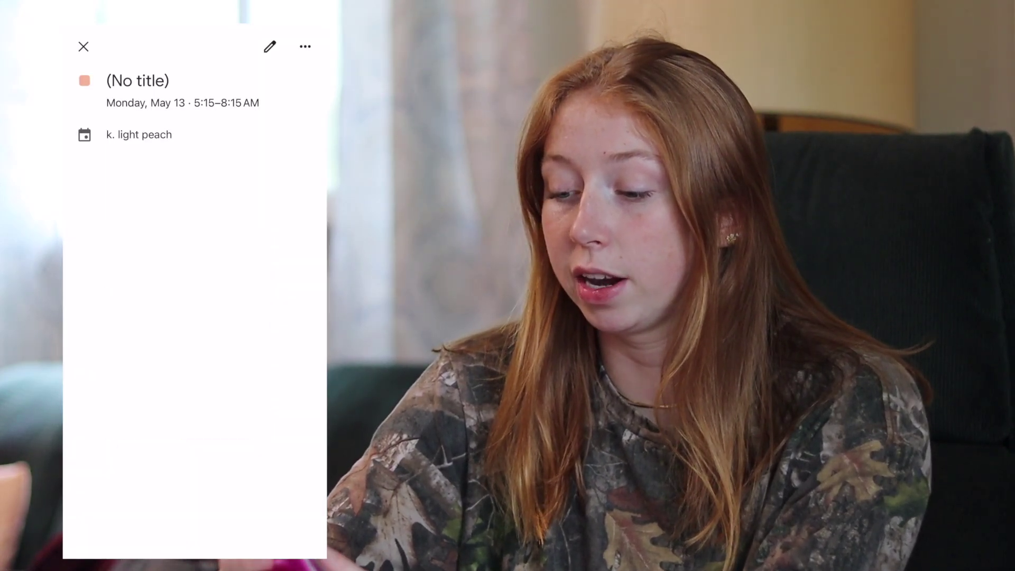
{"action": "left_click", "coordinate": [267, 46]}
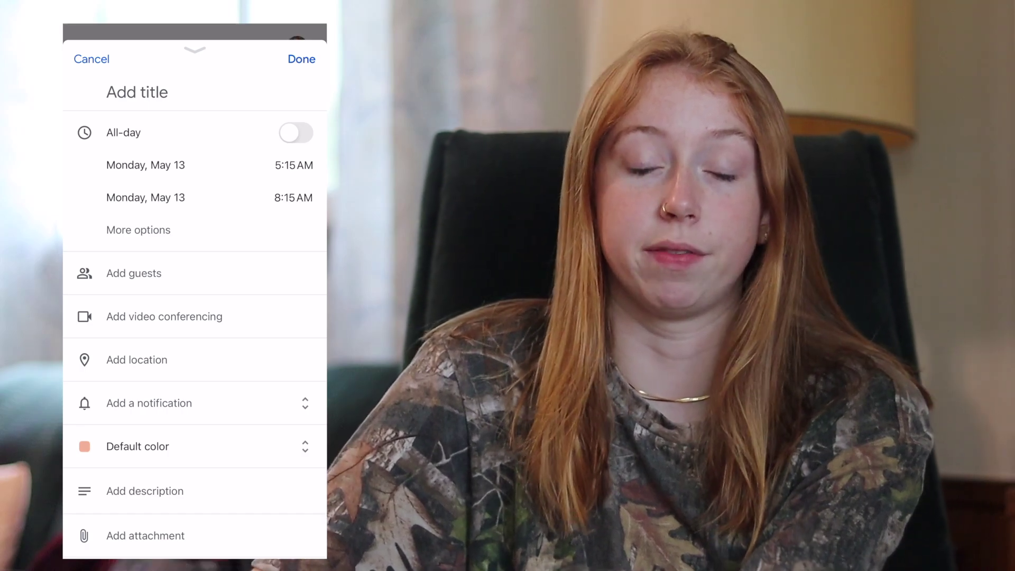